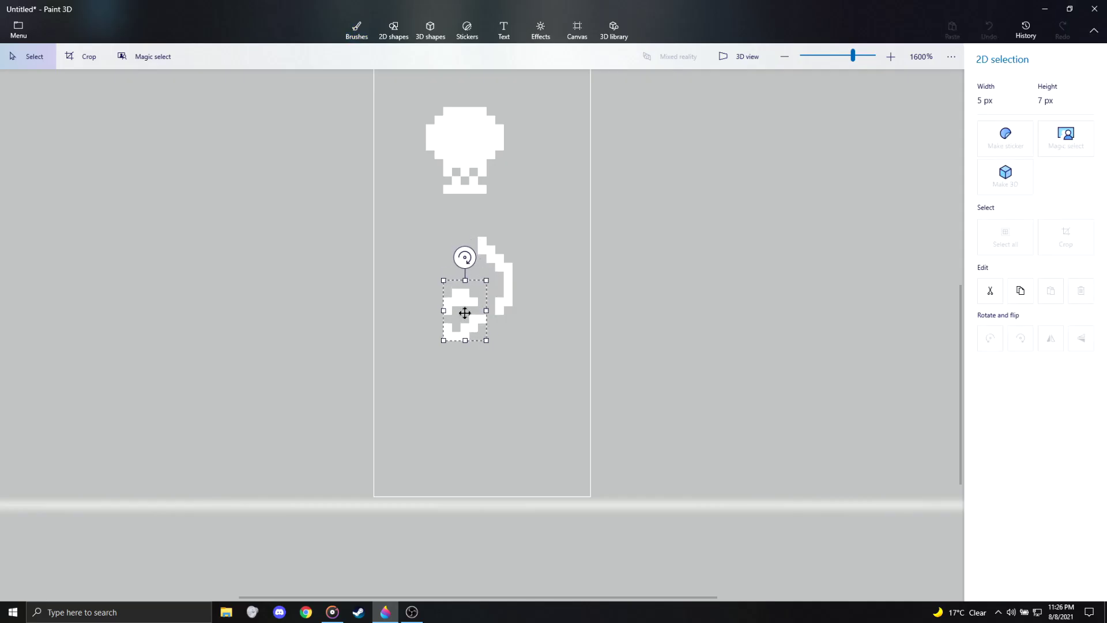
Drop the moved sprite selection and return to brush drawing for the second outline.
{"action": "left_click", "coordinate": [356, 30]}
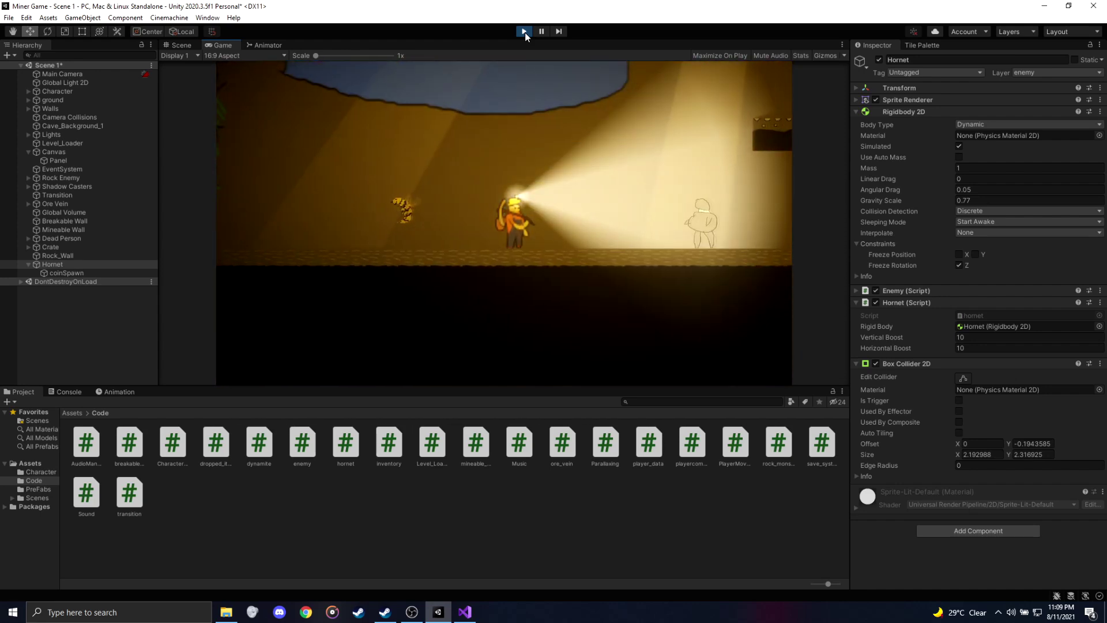
Stop the running game so the Hornet scene returns to edit view.
{"action": "left_click", "coordinate": [525, 33]}
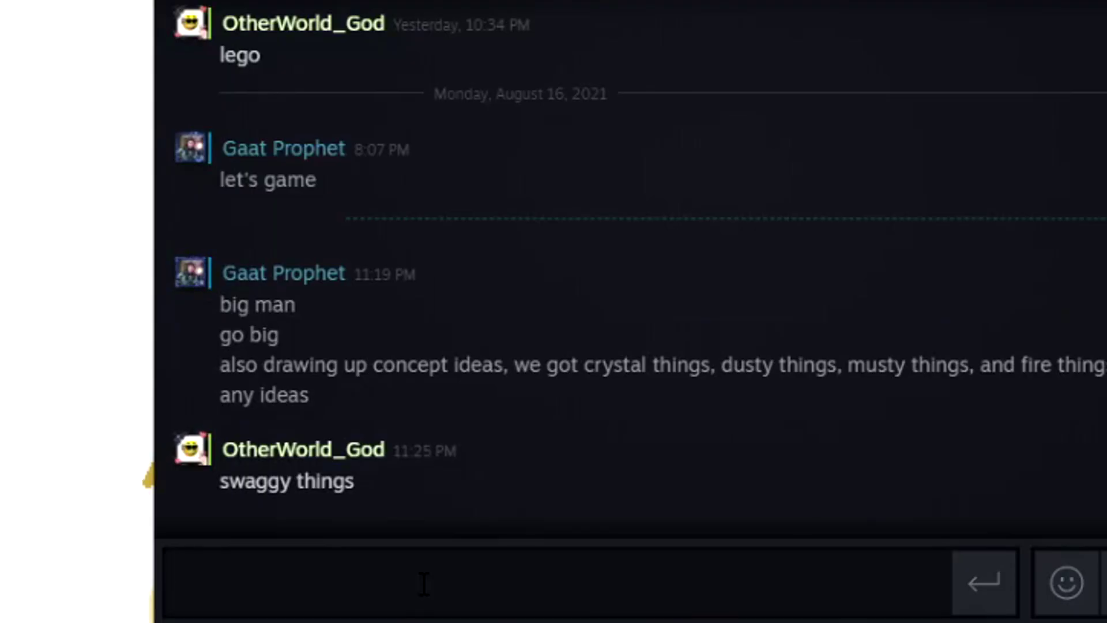
{"action": "type", "text": "ch"}
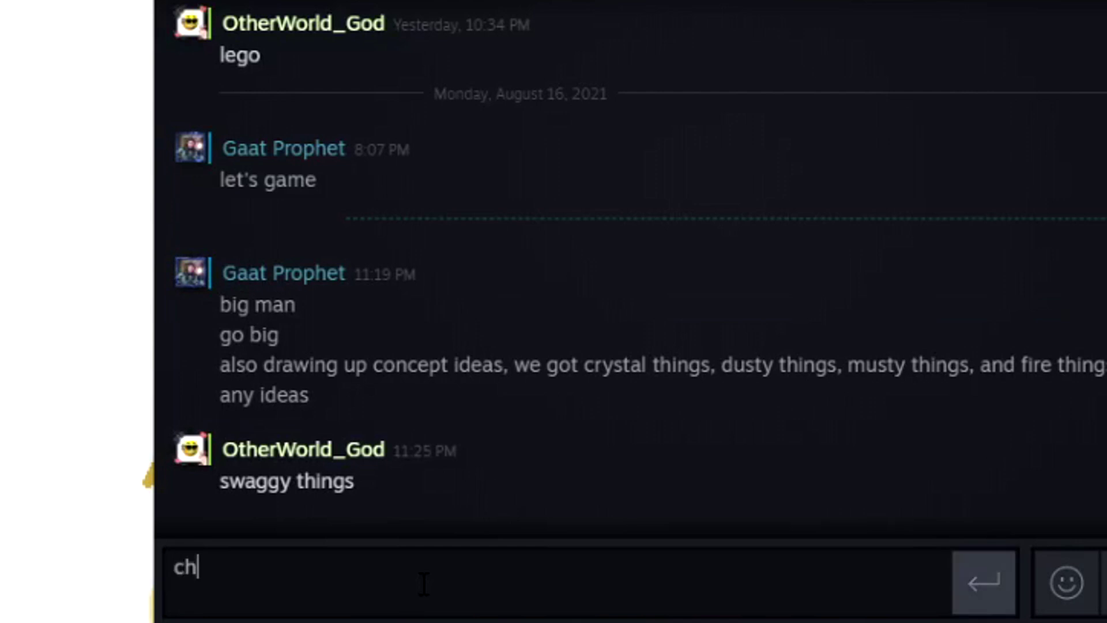
{"action": "type", "text": "allenge accpe"}
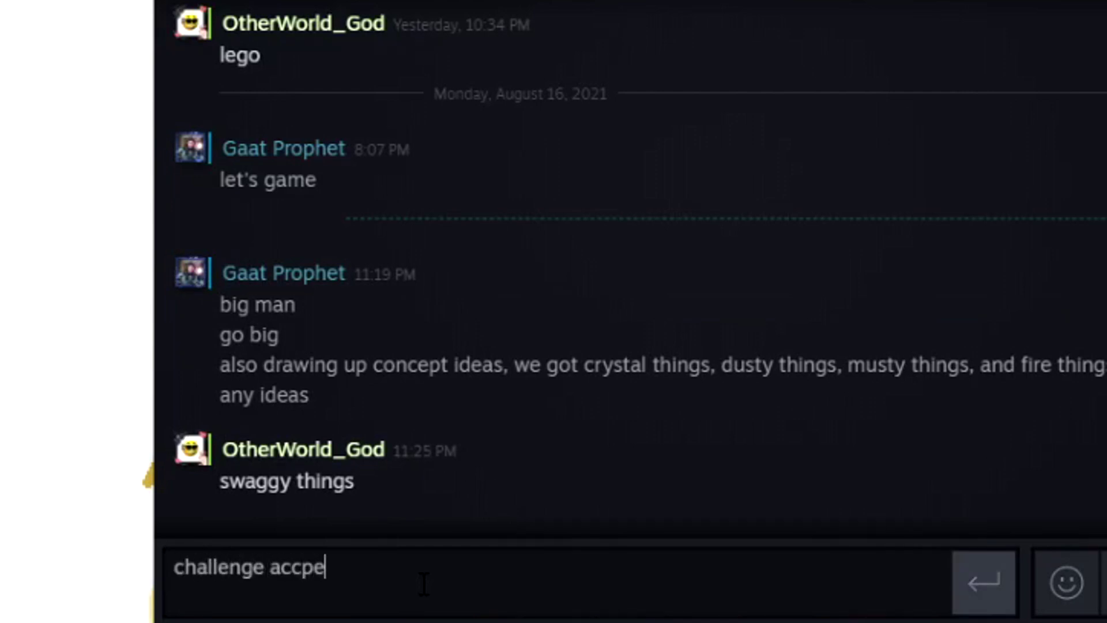
Send 'challenge accepted' in the chat and drag the chat window left over the library.
{"action": "key", "text": "BackSpace"}
{"action": "key", "text": "BackSpace"}
{"action": "type", "text": "epted"}
{"action": "key", "text": "Return"}
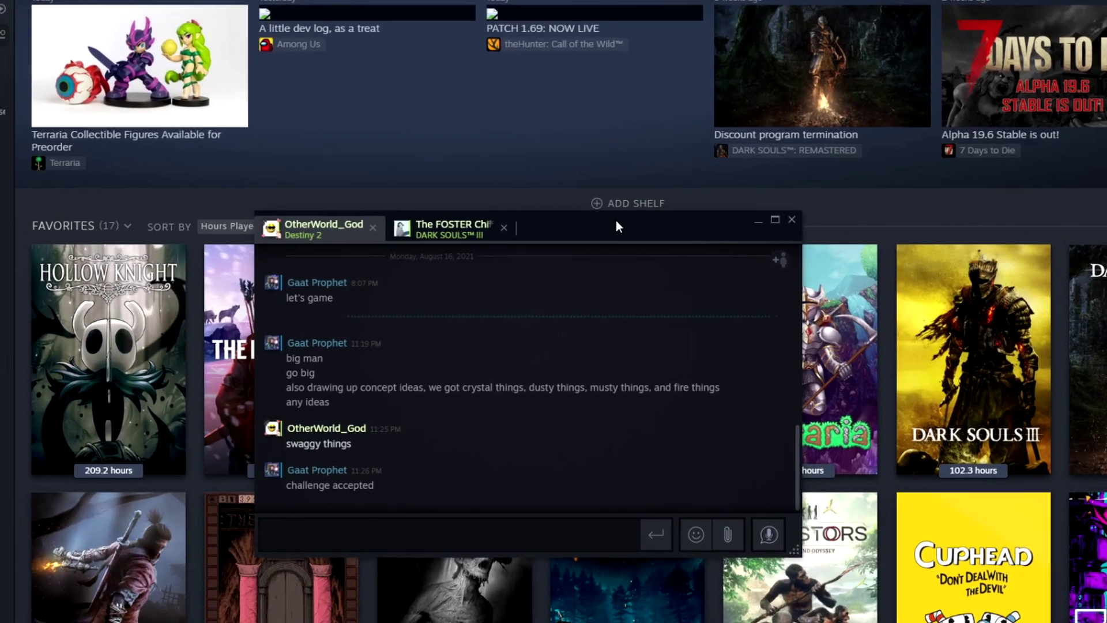
{"action": "left_click_drag", "start_coordinate": [615, 223], "coordinate": [587, 141]}
{"action": "scroll", "coordinate": [978, 510], "scroll_direction": "down", "scroll_amount": 3}
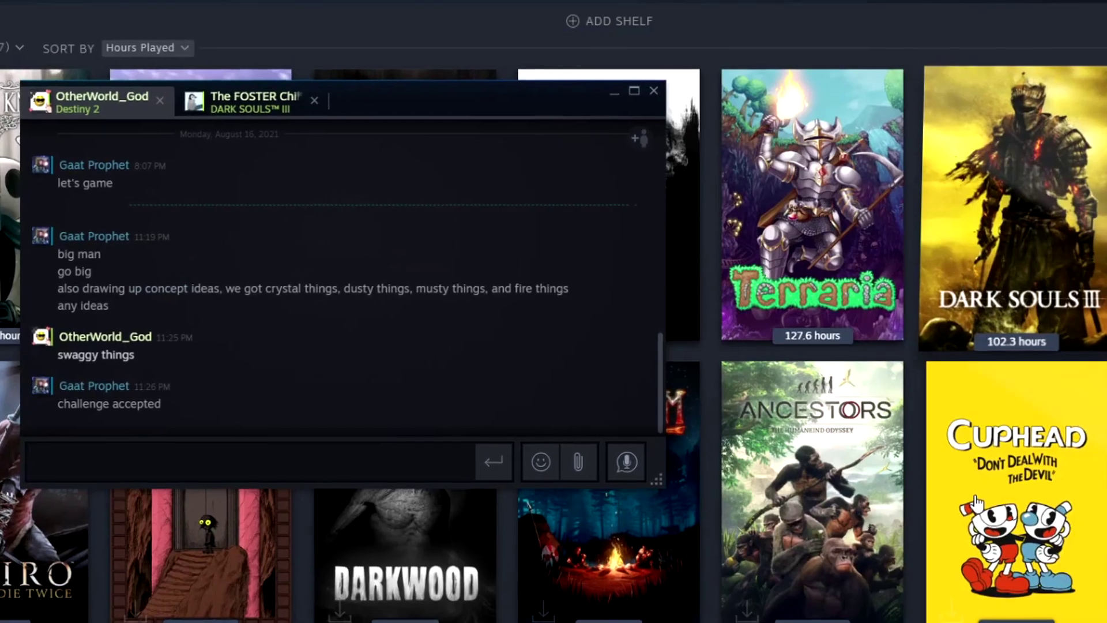
{"action": "scroll", "coordinate": [977, 510], "scroll_direction": "down", "scroll_amount": 2}
{"action": "left_click_drag", "start_coordinate": [423, 71], "coordinate": [298, 73]}
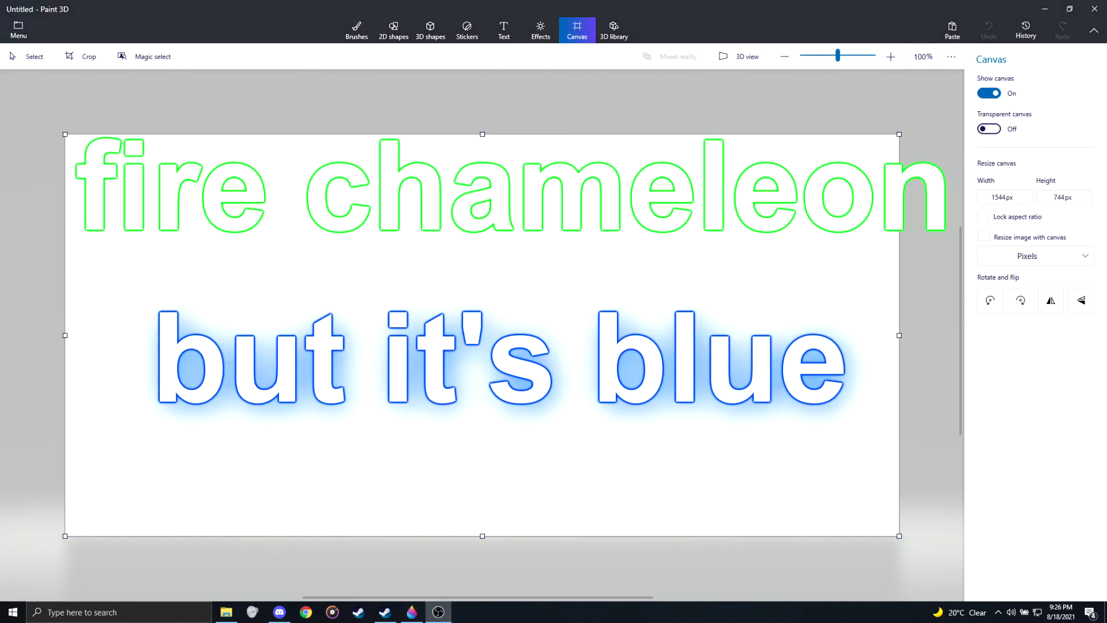
Trim the canvas inward from the right, top and left to a near-square page.
{"action": "left_click_drag", "start_coordinate": [900, 335], "coordinate": [511, 324]}
{"action": "left_click_drag", "start_coordinate": [482, 134], "coordinate": [452, 236]}
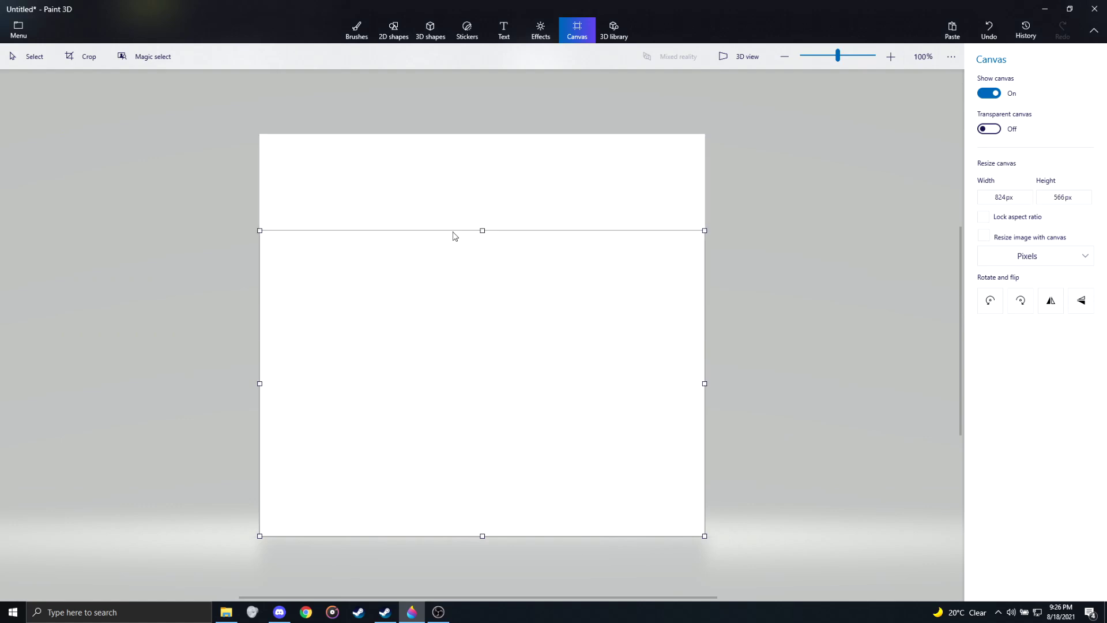
{"action": "left_click_drag", "start_coordinate": [207, 329], "coordinate": [367, 327]}
{"action": "left_click", "coordinate": [356, 30]}
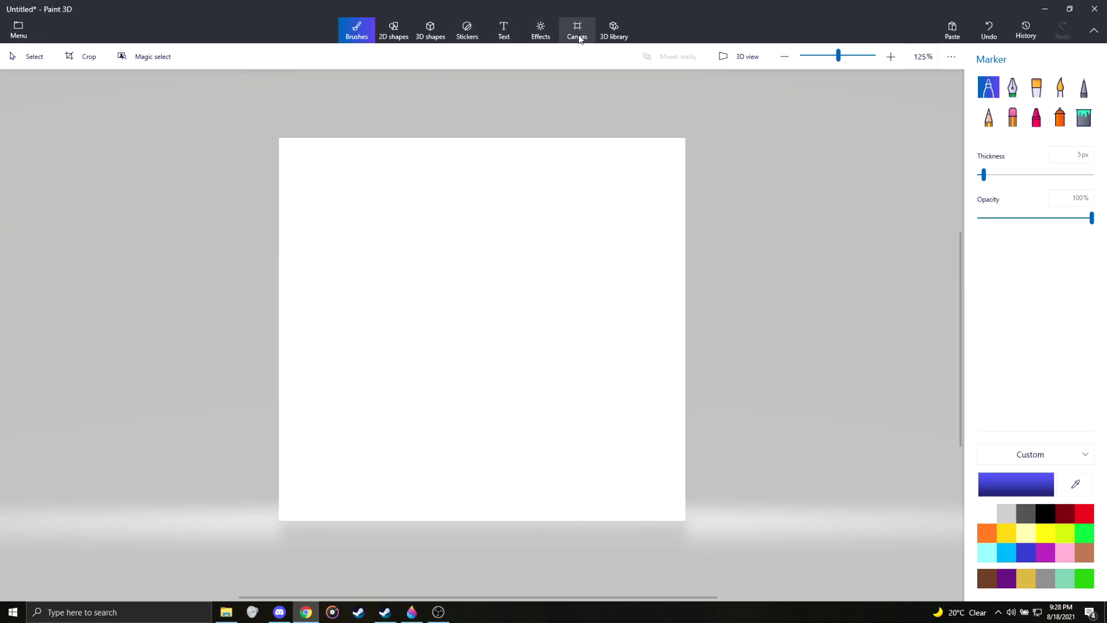
Draw the dark red branch and spiral shell, filling the shell solid cyan.
{"action": "left_click", "coordinate": [1046, 514]}
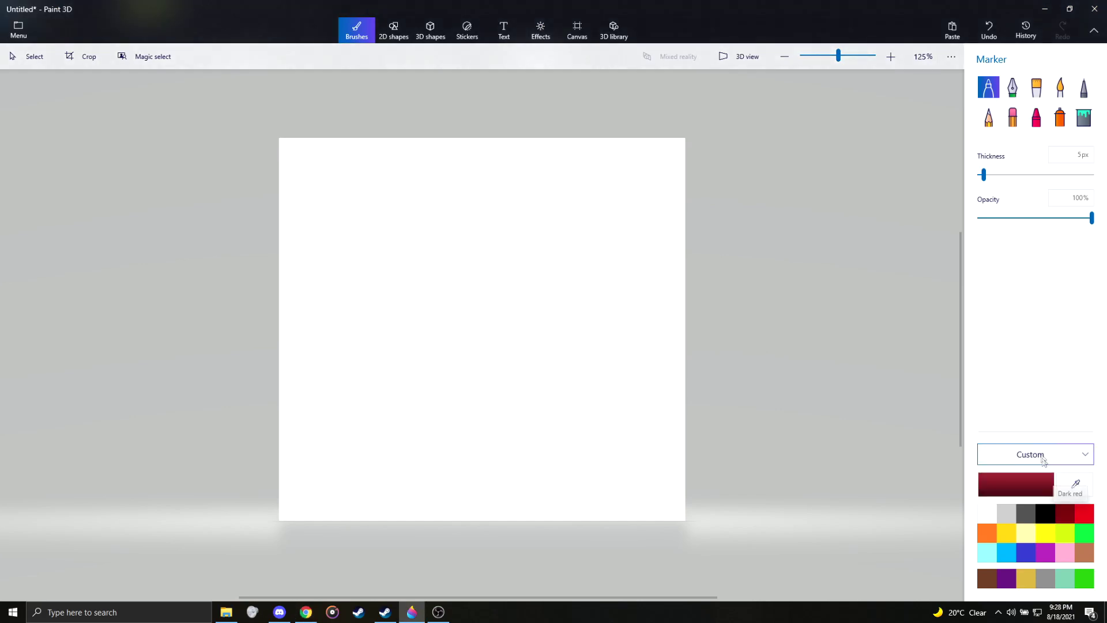
{"action": "left_click", "coordinate": [987, 553]}
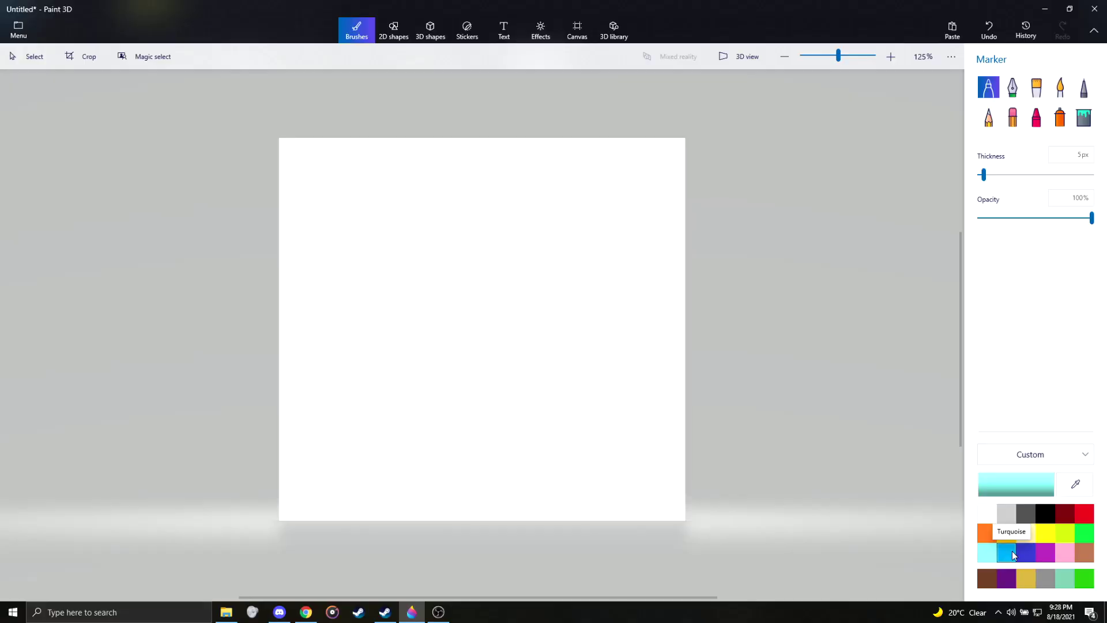
{"action": "left_click", "coordinate": [1008, 555]}
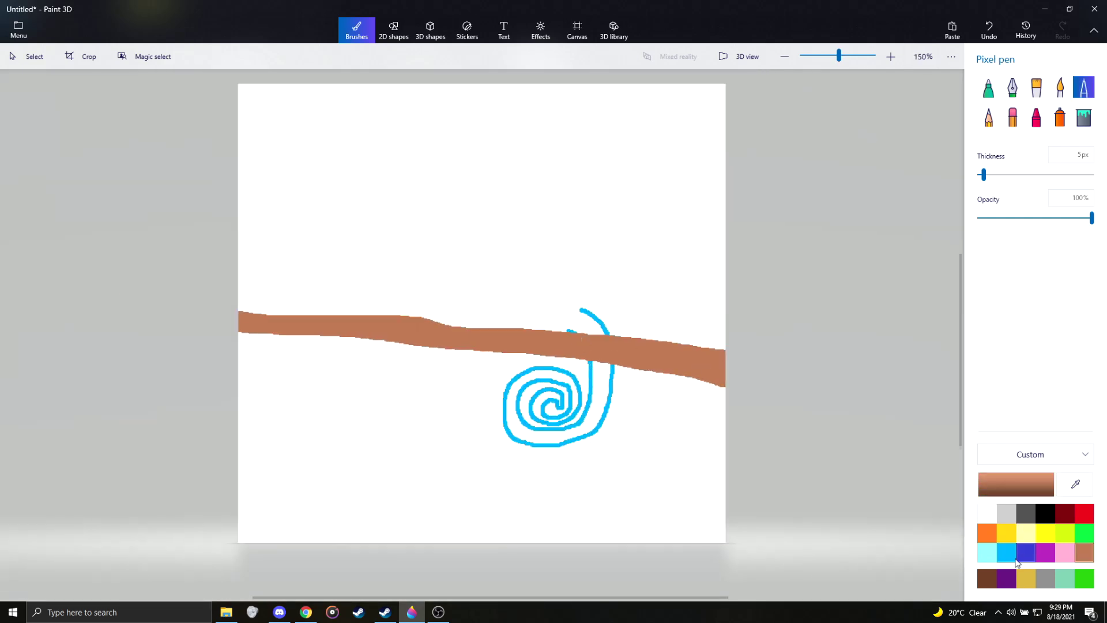
{"action": "left_click", "coordinate": [1006, 554]}
{"action": "scroll", "coordinate": [587, 292], "scroll_direction": "up", "scroll_amount": 3, "text": "ctrl"}
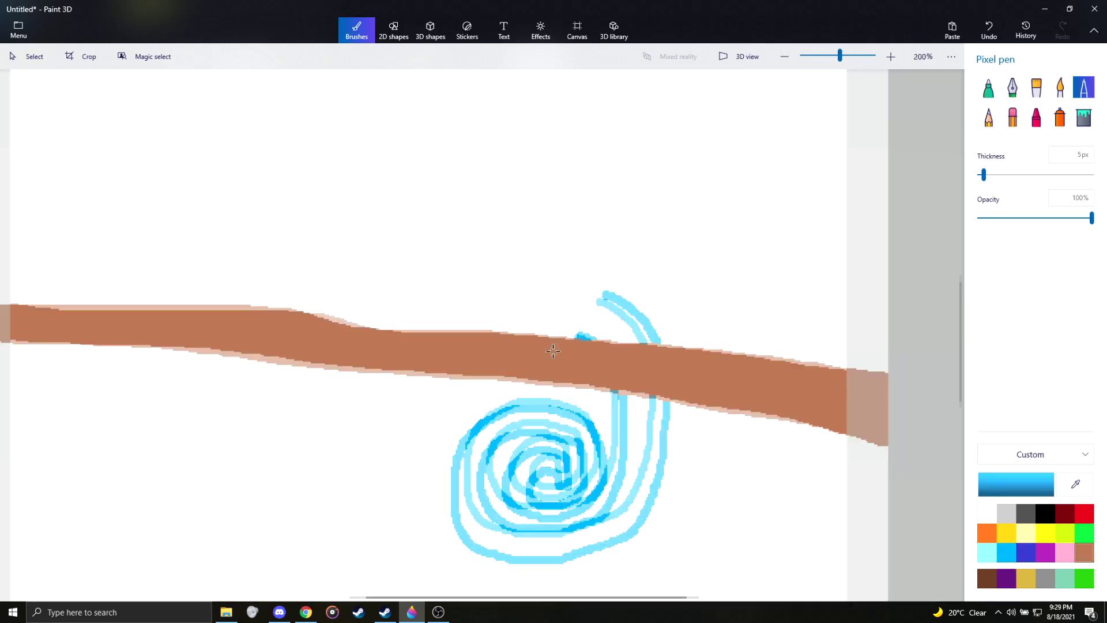
{"action": "scroll", "coordinate": [857, 285], "scroll_direction": "down", "scroll_amount": 3, "text": "ctrl"}
{"action": "left_click", "coordinate": [1083, 118]}
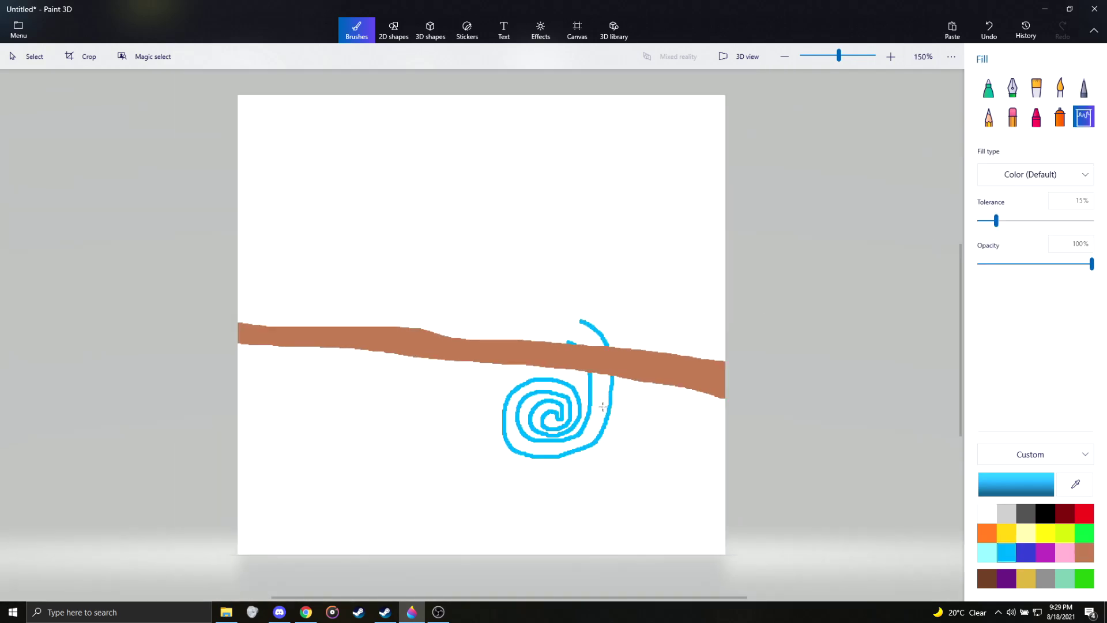
{"action": "left_click", "coordinate": [595, 404]}
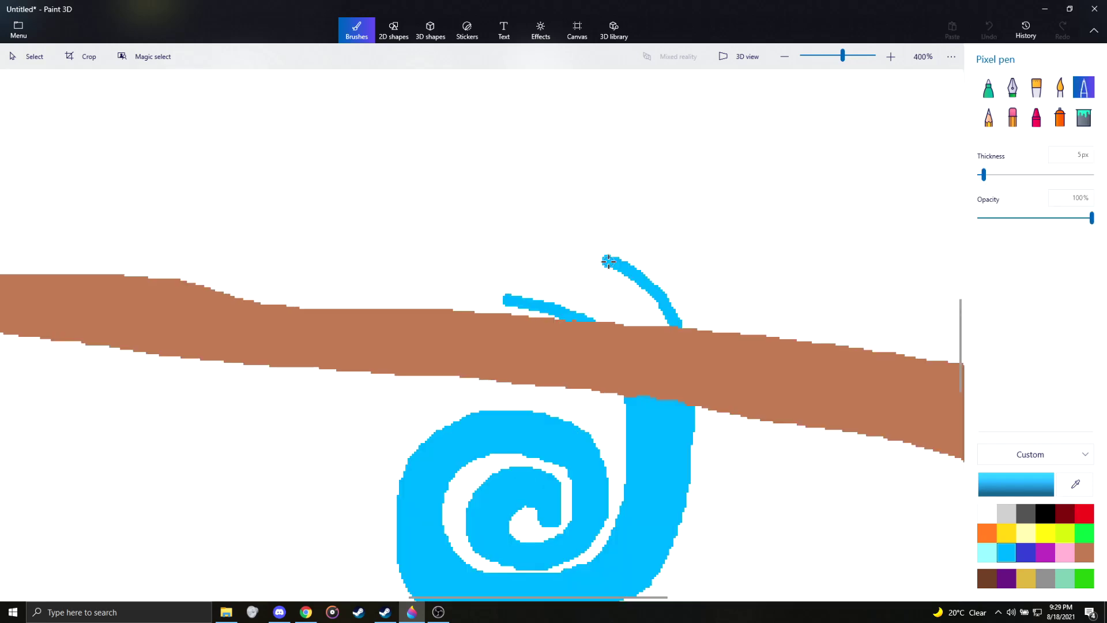
Draw a cyan antenna and start a blue body outline above the branch.
{"action": "left_click_drag", "start_coordinate": [458, 74], "coordinate": [667, 317]}
{"action": "scroll", "coordinate": [499, 240], "scroll_direction": "down", "scroll_amount": 3}
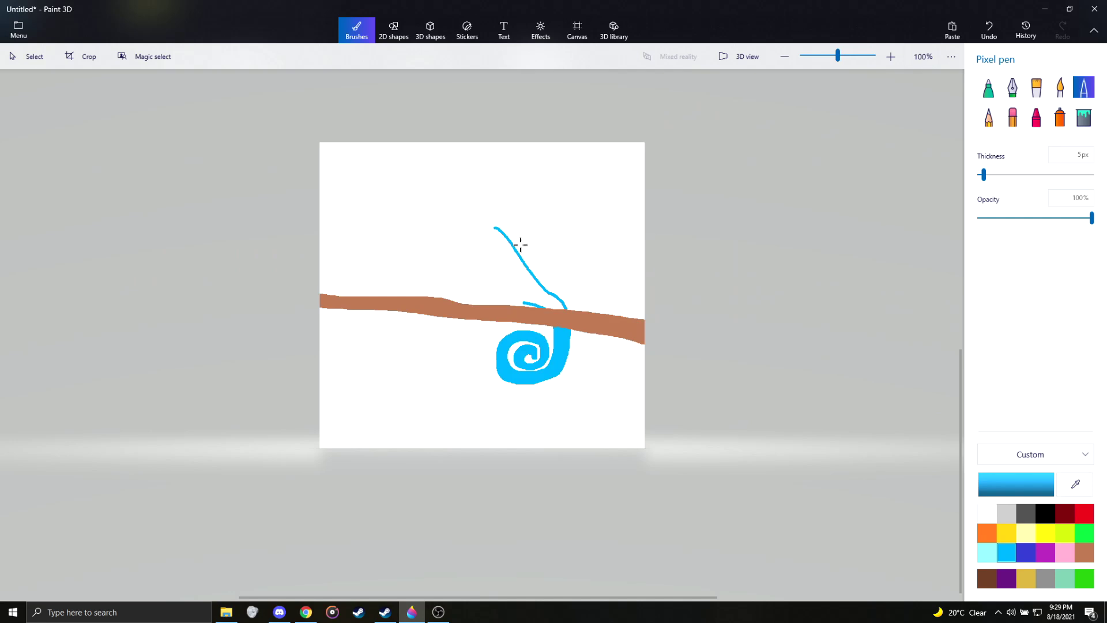
{"action": "scroll", "coordinate": [505, 234], "scroll_direction": "up", "scroll_amount": 5}
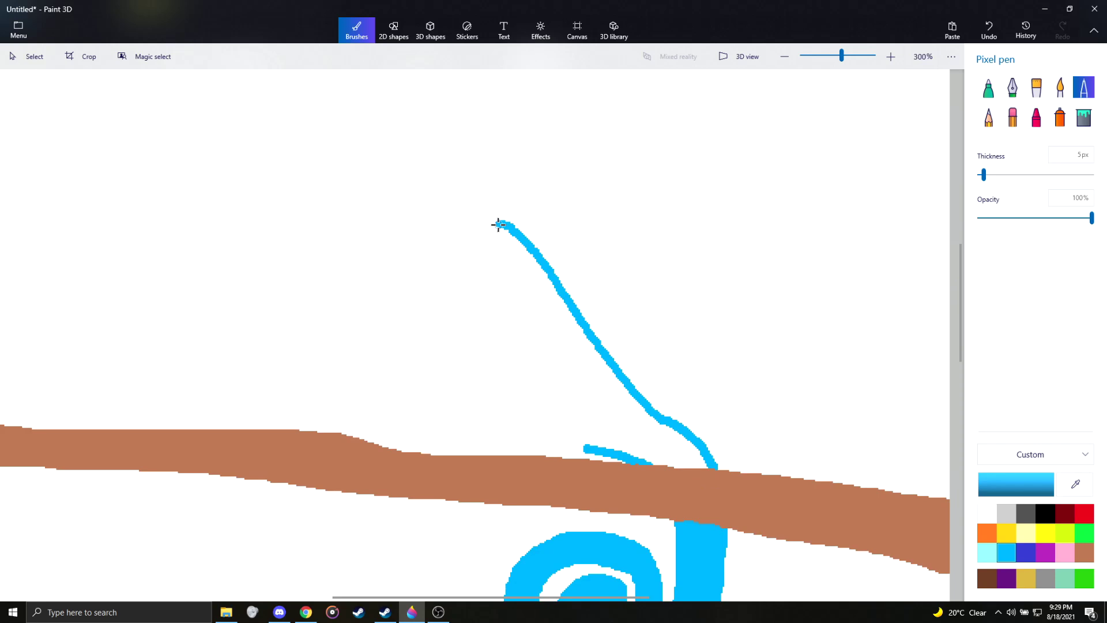
{"action": "left_click", "coordinate": [585, 448]}
{"action": "left_click_drag", "start_coordinate": [584, 448], "coordinate": [457, 417]}
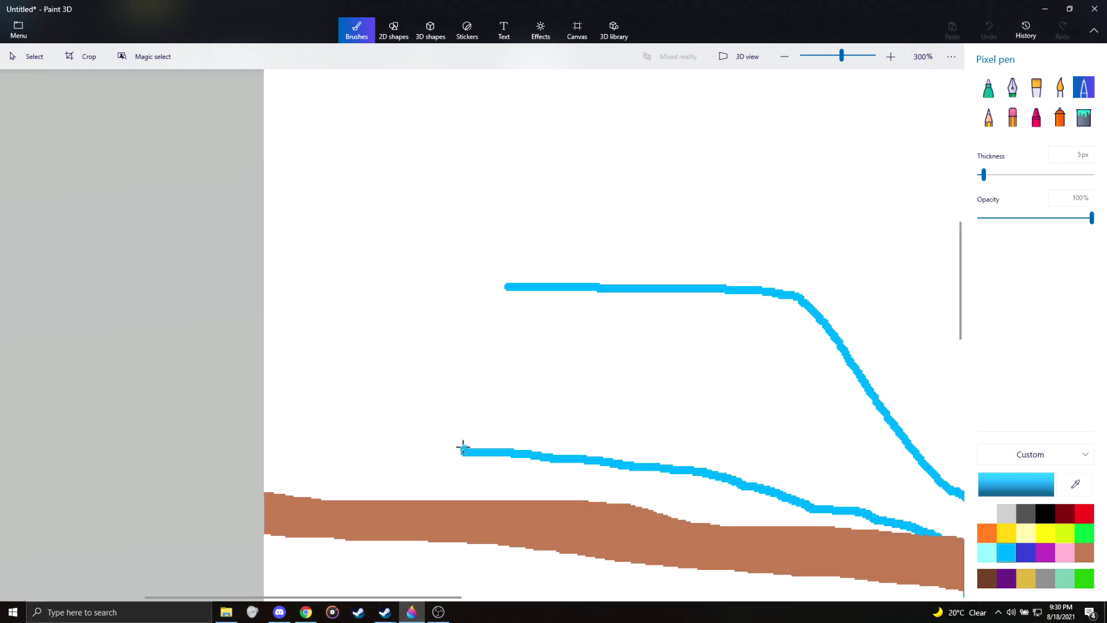
Close the blue outline up over the head and fill the body blue.
{"action": "left_click_drag", "start_coordinate": [462, 448], "coordinate": [332, 412]}
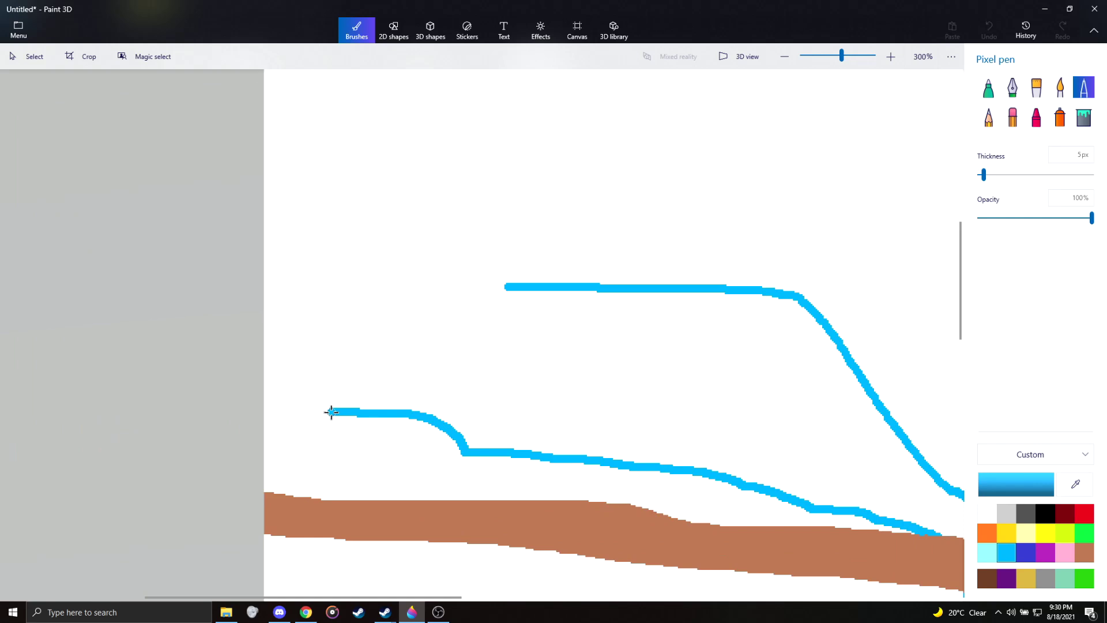
{"action": "left_click_drag", "start_coordinate": [330, 413], "coordinate": [398, 316]}
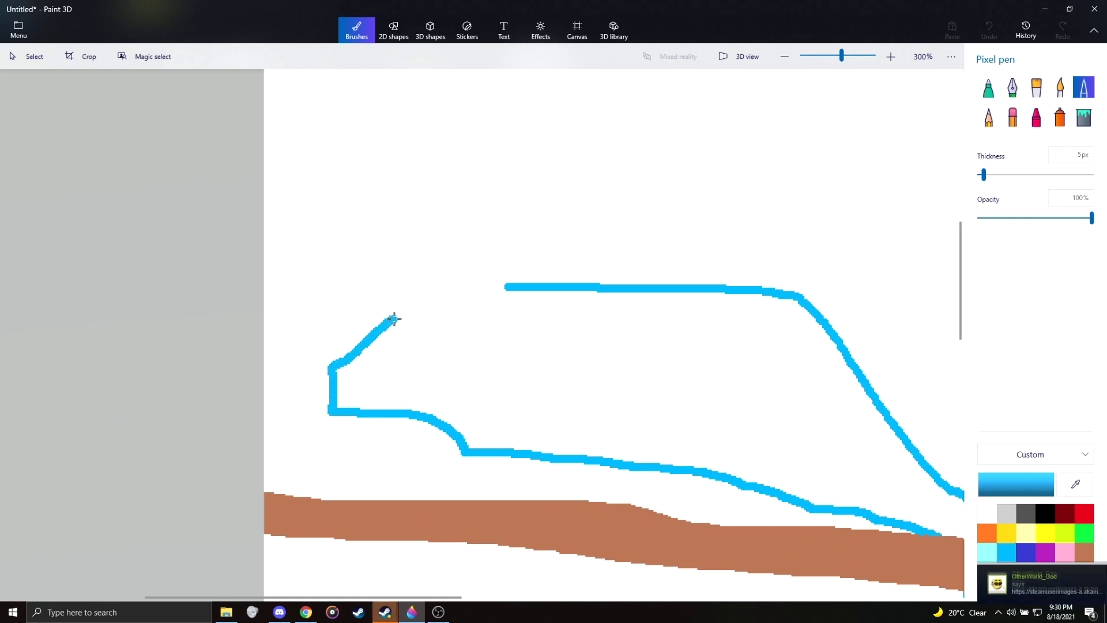
{"action": "left_click_drag", "start_coordinate": [398, 316], "coordinate": [506, 287]}
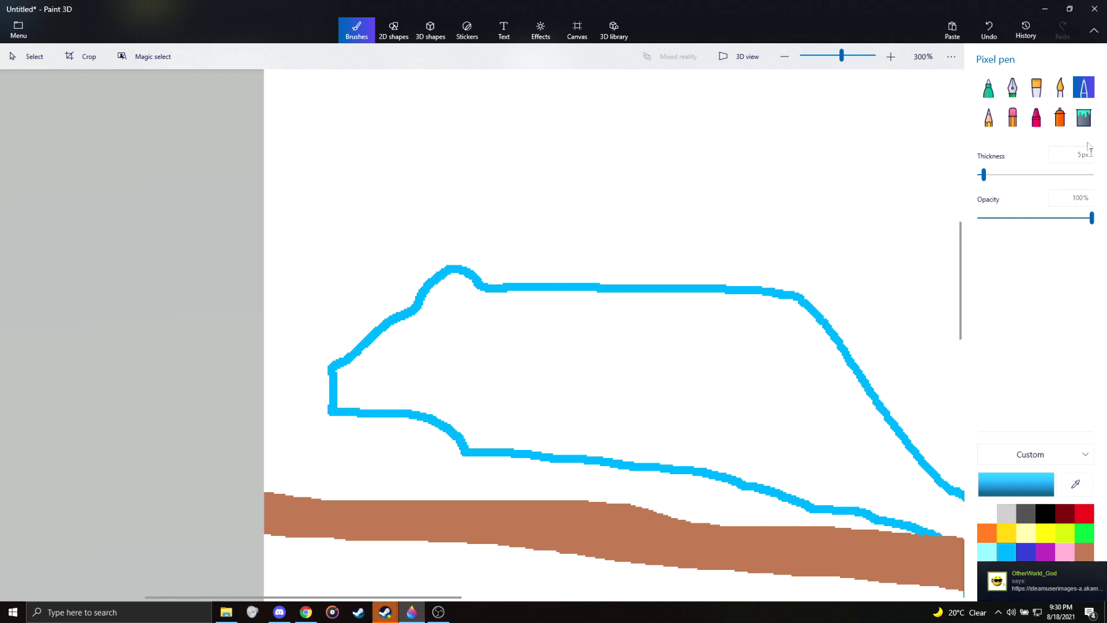
{"action": "left_click", "coordinate": [1085, 117]}
{"action": "left_click", "coordinate": [654, 382]}
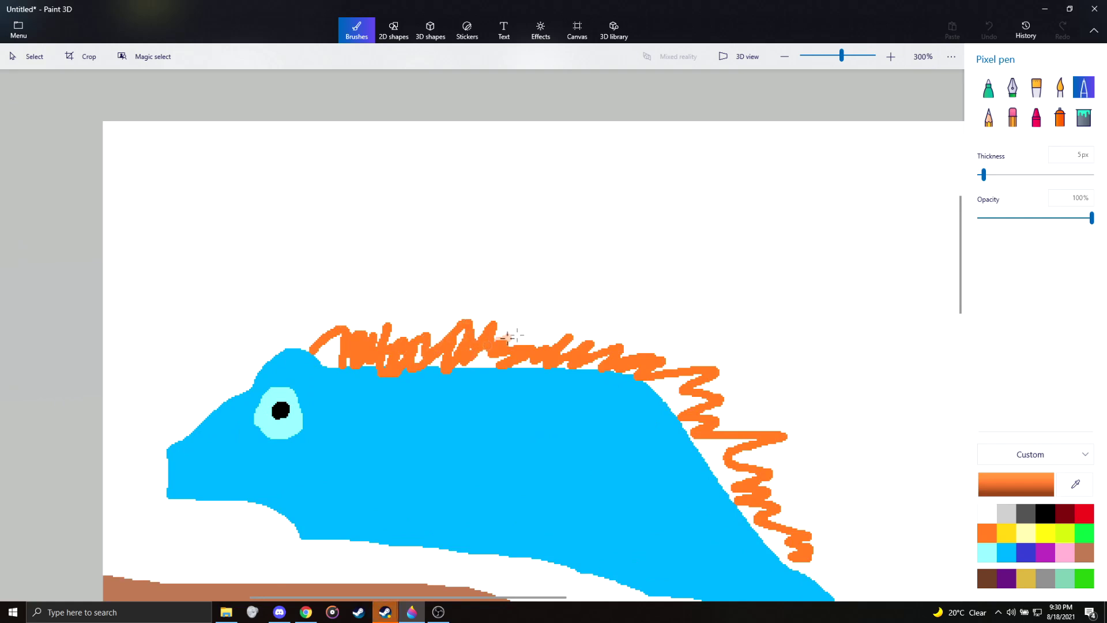
Fill the white gaps under the mane orange, undoing an accidental background fill.
{"action": "left_click", "coordinate": [1084, 117]}
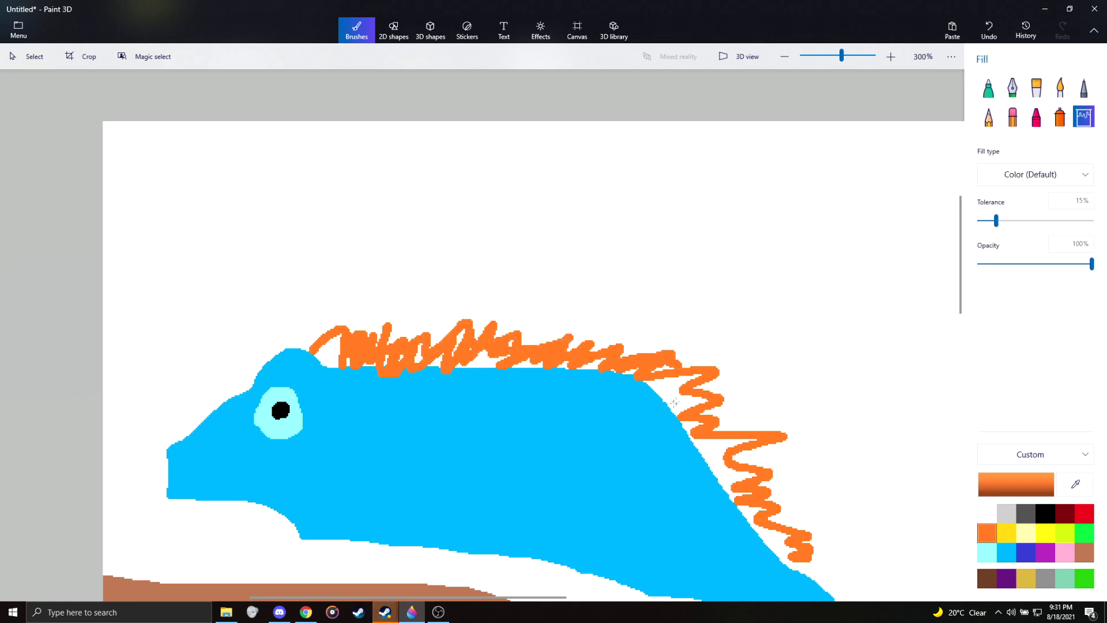
{"action": "left_click", "coordinate": [678, 402]}
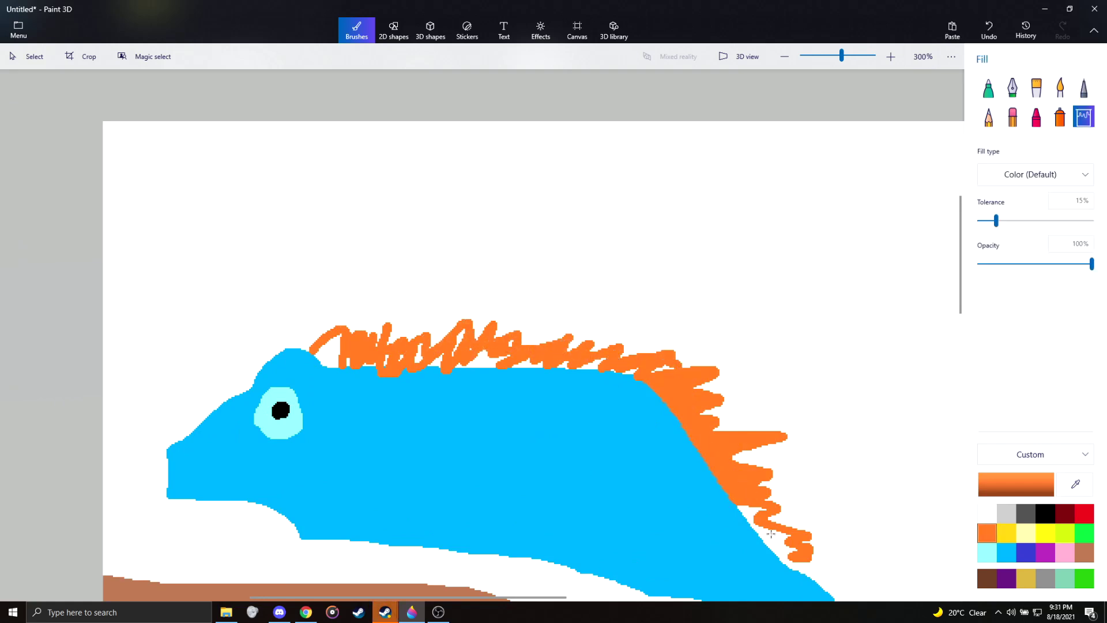
{"action": "left_click", "coordinate": [758, 486]}
{"action": "key", "text": "ctrl+z"}
{"action": "left_click", "coordinate": [473, 362]}
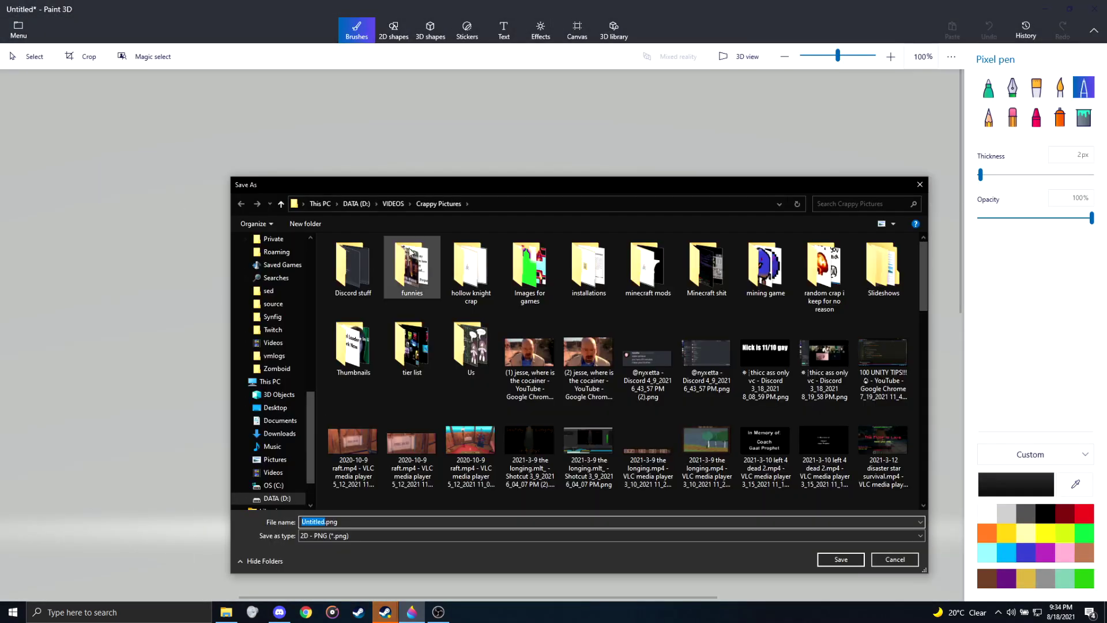
Save the drawing as Fire Blood Chameleon.png in the mining game's Concpets folder.
{"action": "double_click", "coordinate": [765, 269]}
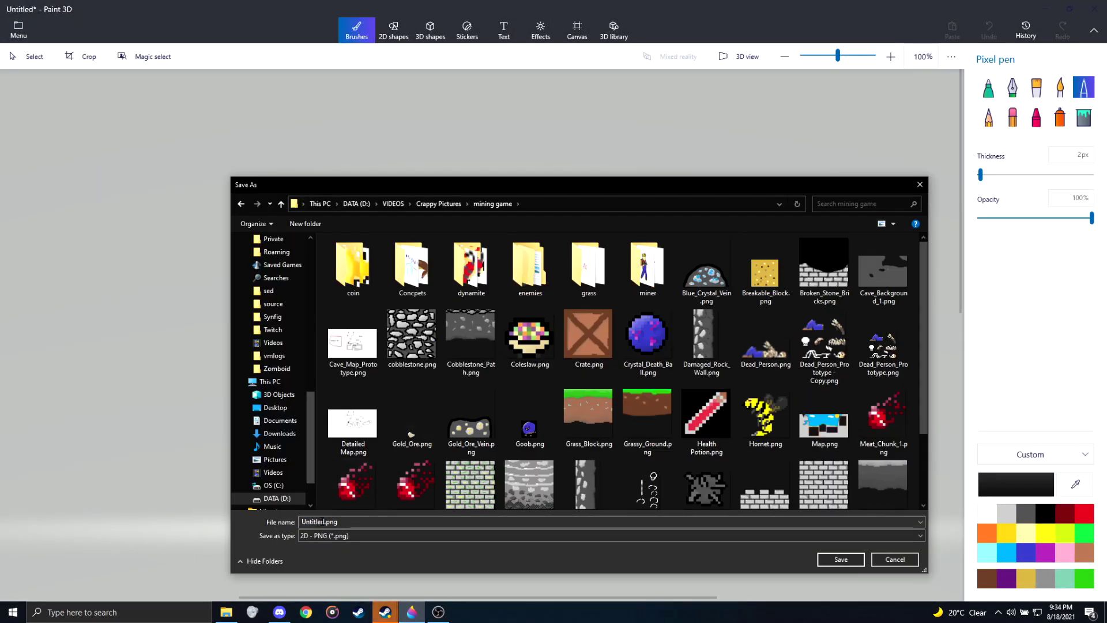
{"action": "double_click", "coordinate": [412, 268]}
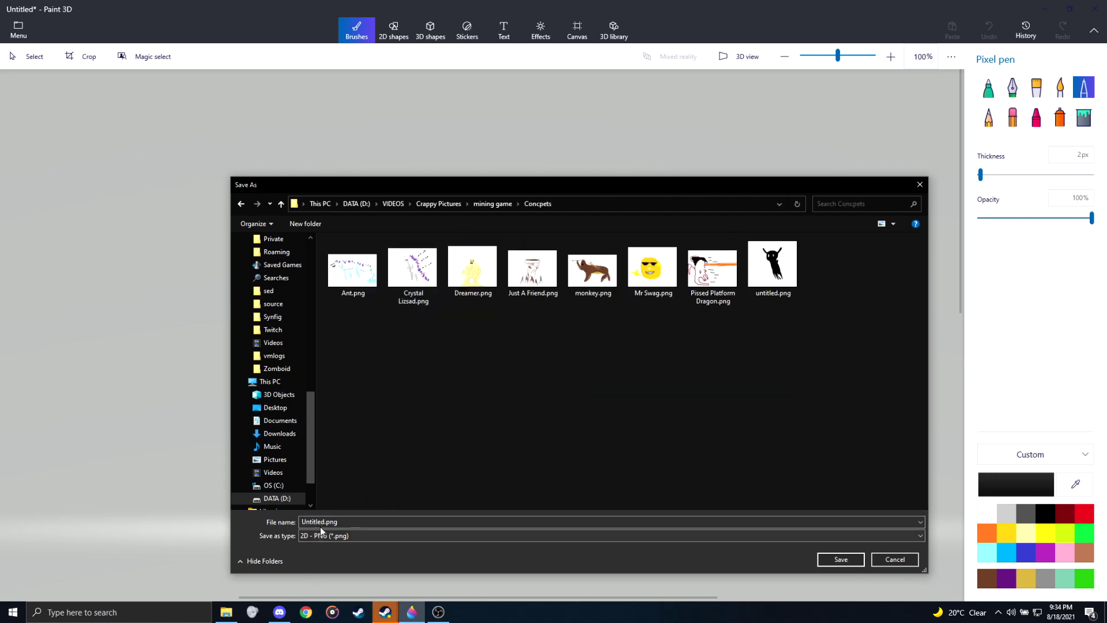
{"action": "left_click", "coordinate": [323, 522]}
{"action": "double_click", "coordinate": [322, 522]}
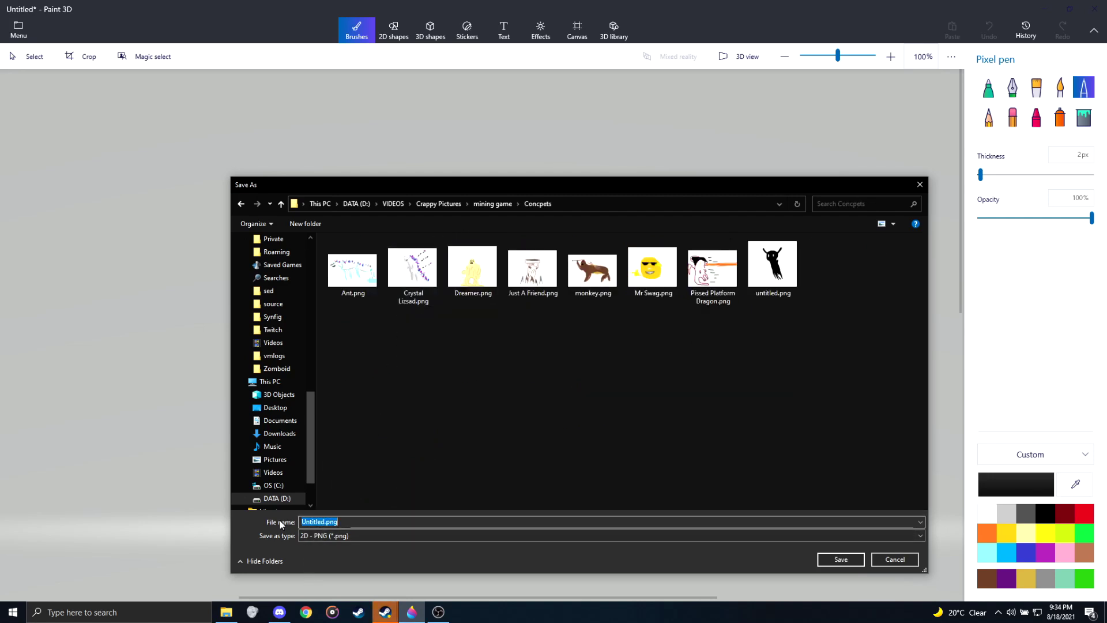
{"action": "left_click", "coordinate": [323, 522]}
{"action": "left_click_drag", "start_coordinate": [328, 521], "coordinate": [285, 522]}
{"action": "type", "text": "Fire"}
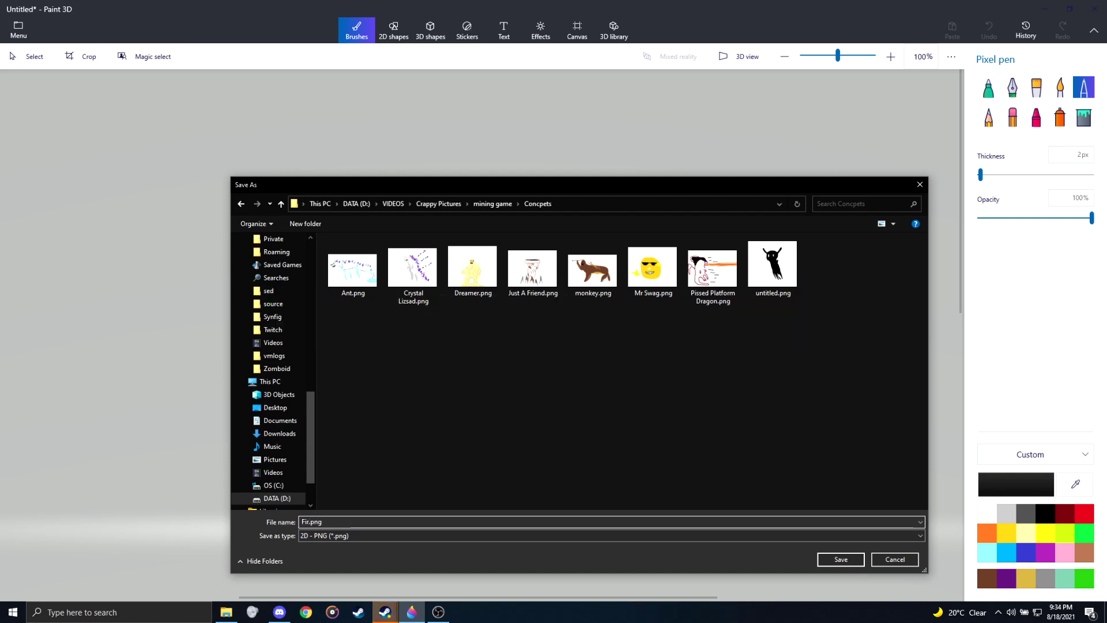
{"action": "type", "text": " B"}
{"action": "type", "text": "lood Chameleon"}
{"action": "key", "text": "Return"}
{"action": "key", "text": "alt+Tab"}
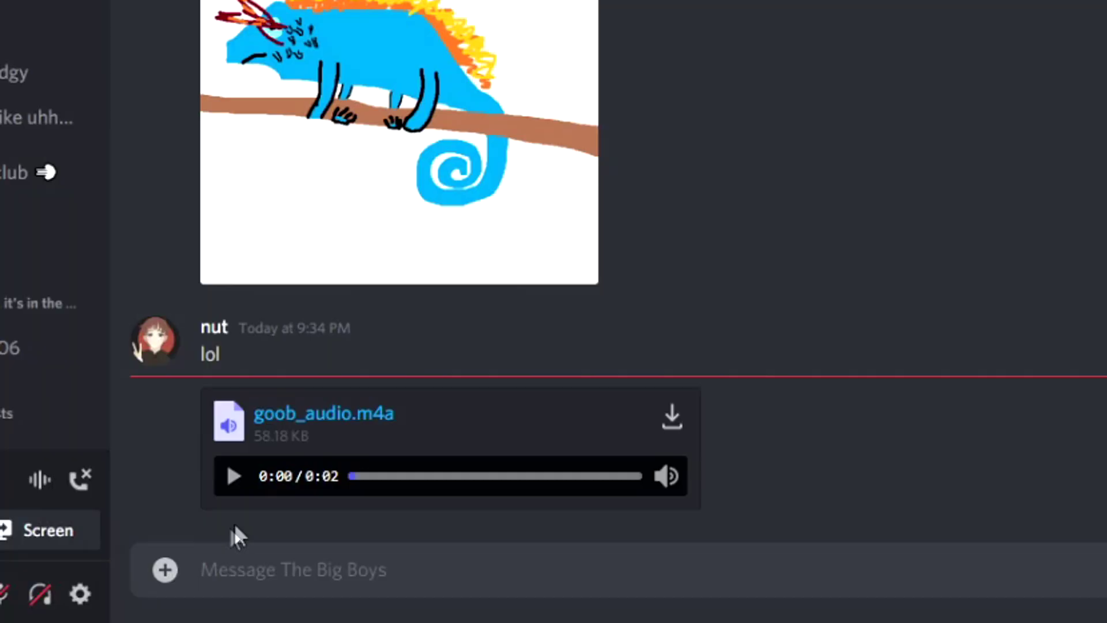
Play the voice clip attached below the chameleon picture in the Discord group chat.
{"action": "left_click", "coordinate": [229, 477]}
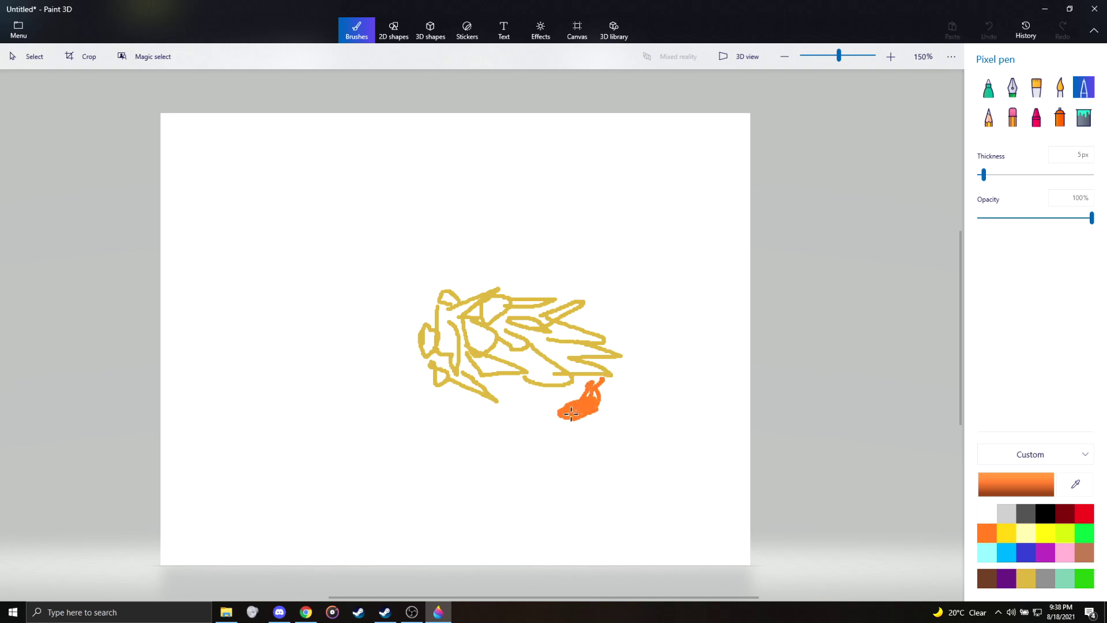
Choose dark grey as the drawing colour, then switch over to Steam.
{"action": "left_click", "coordinate": [1026, 514]}
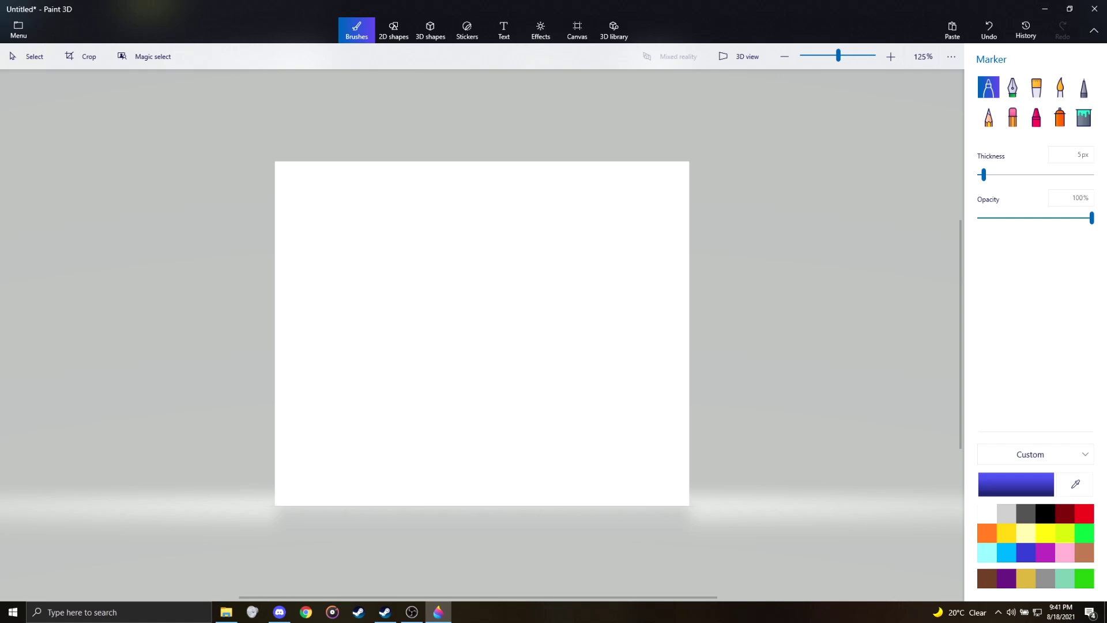
{"action": "key", "text": "alt+Tab"}
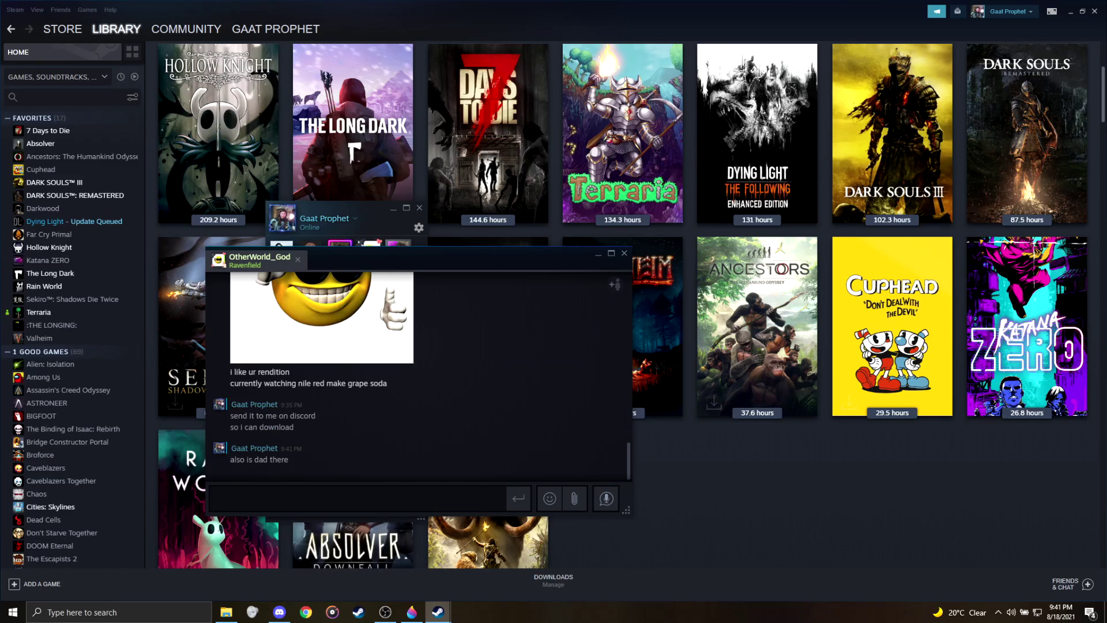
Bring Discord to the front from the taskbar.
{"action": "left_click", "coordinate": [279, 612]}
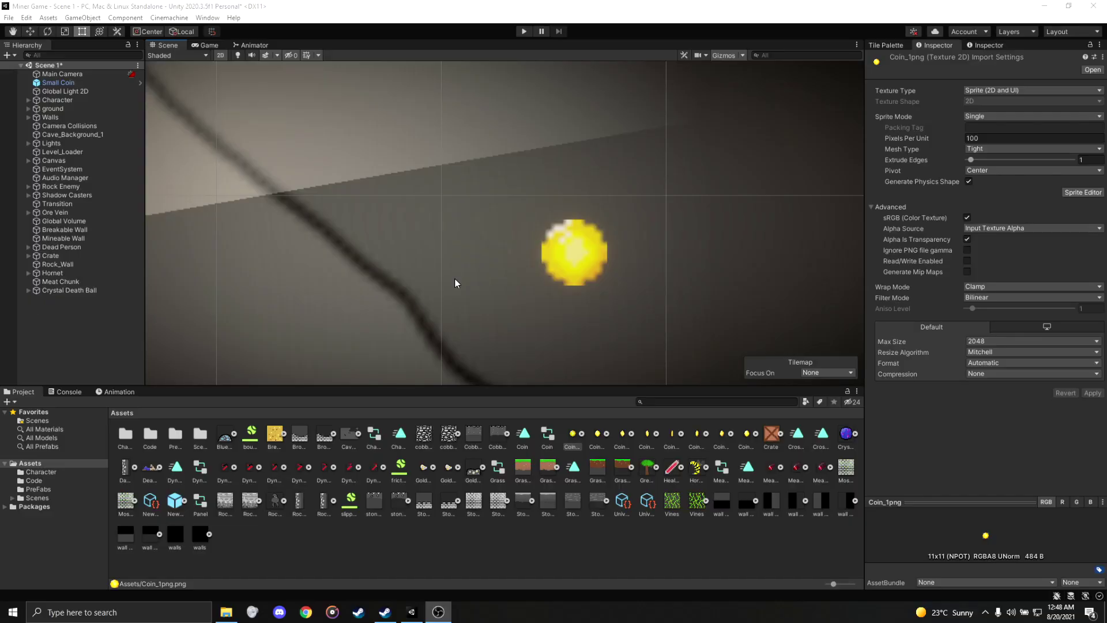
{"action": "scroll", "coordinate": [655, 237], "scroll_direction": "up", "scroll_amount": 2}
{"action": "scroll", "coordinate": [589, 248], "scroll_direction": "up", "scroll_amount": 2}
{"action": "scroll", "coordinate": [582, 252], "scroll_direction": "up", "scroll_amount": 2}
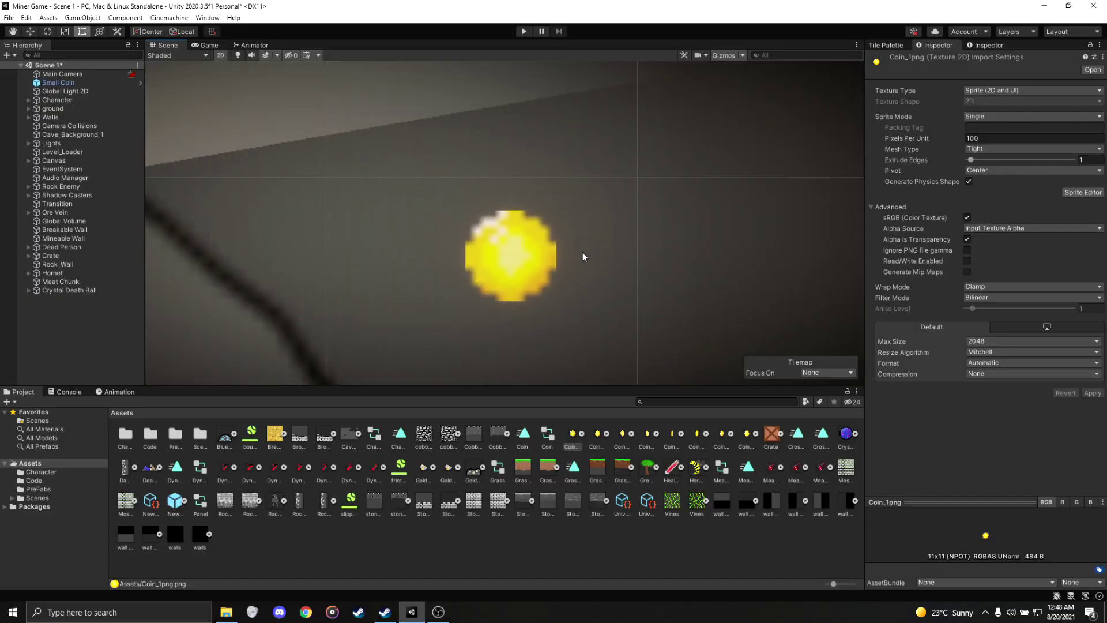
{"action": "scroll", "coordinate": [582, 252], "scroll_direction": "up", "scroll_amount": 2}
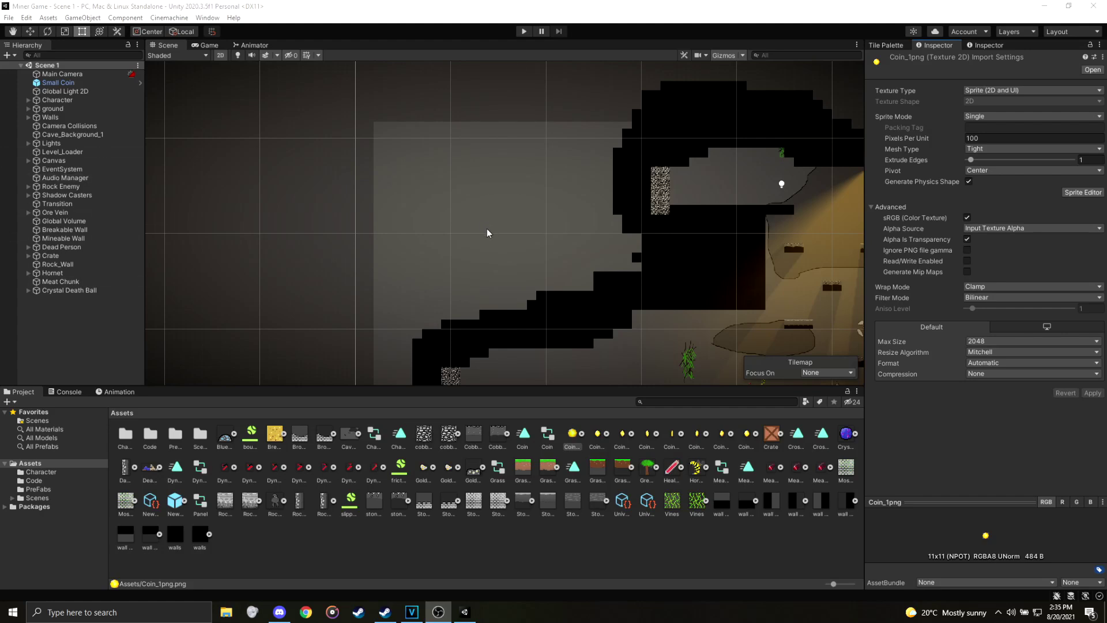
Check the coin texture's wrap modes, then list filter modes offering Point (no filter) over Bilinear.
{"action": "middle_click_drag", "start_coordinate": [532, 240], "coordinate": [497, 243]}
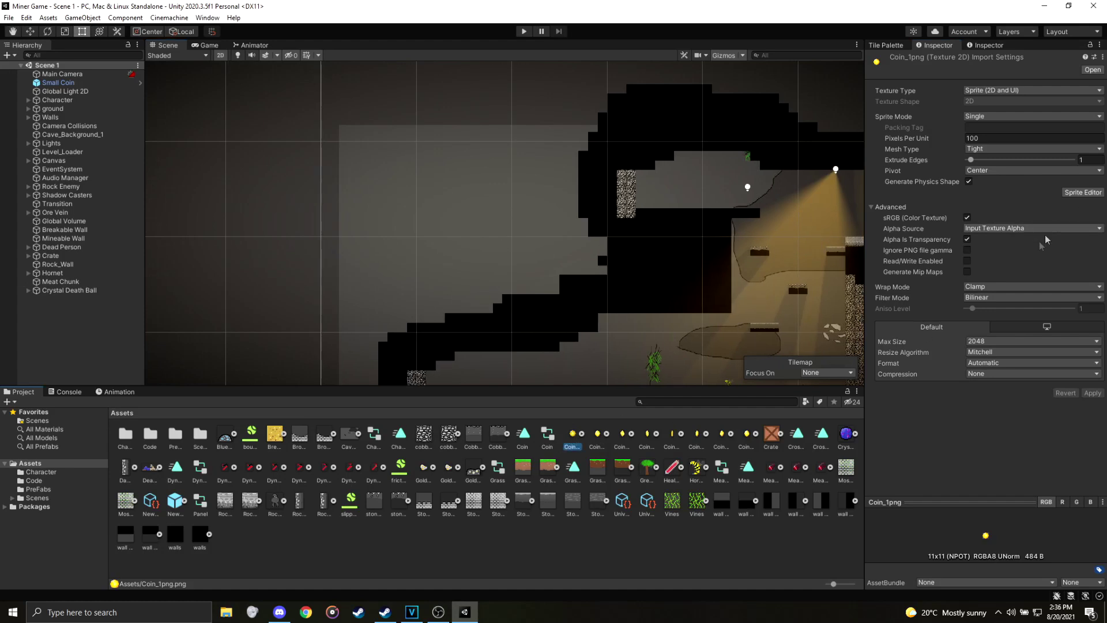
{"action": "left_click", "coordinate": [1013, 286]}
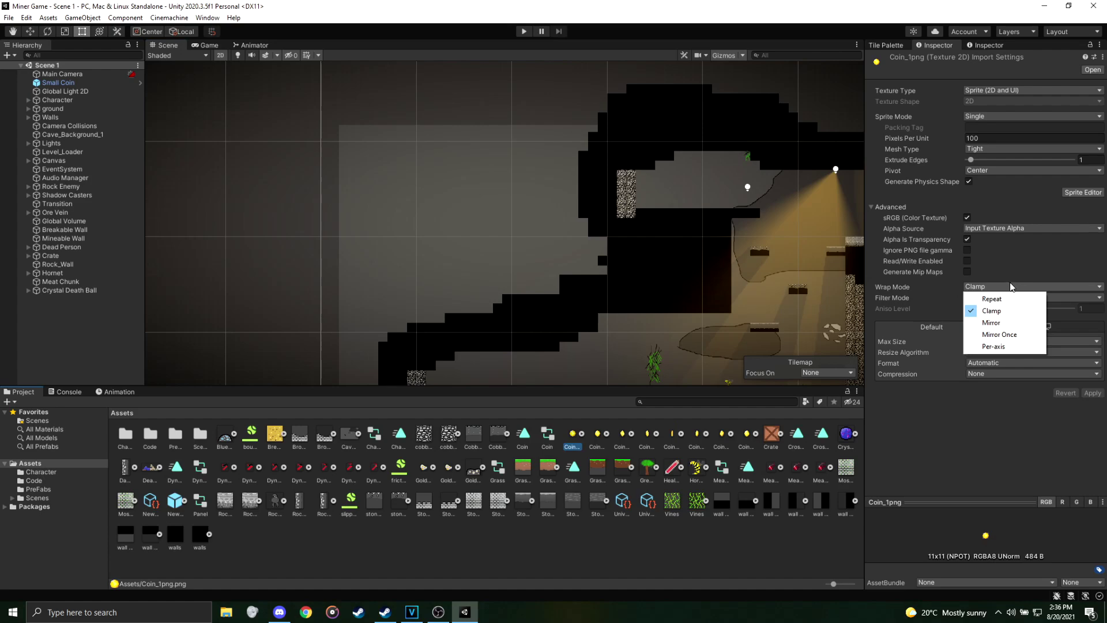
{"action": "left_click", "coordinate": [1030, 299]}
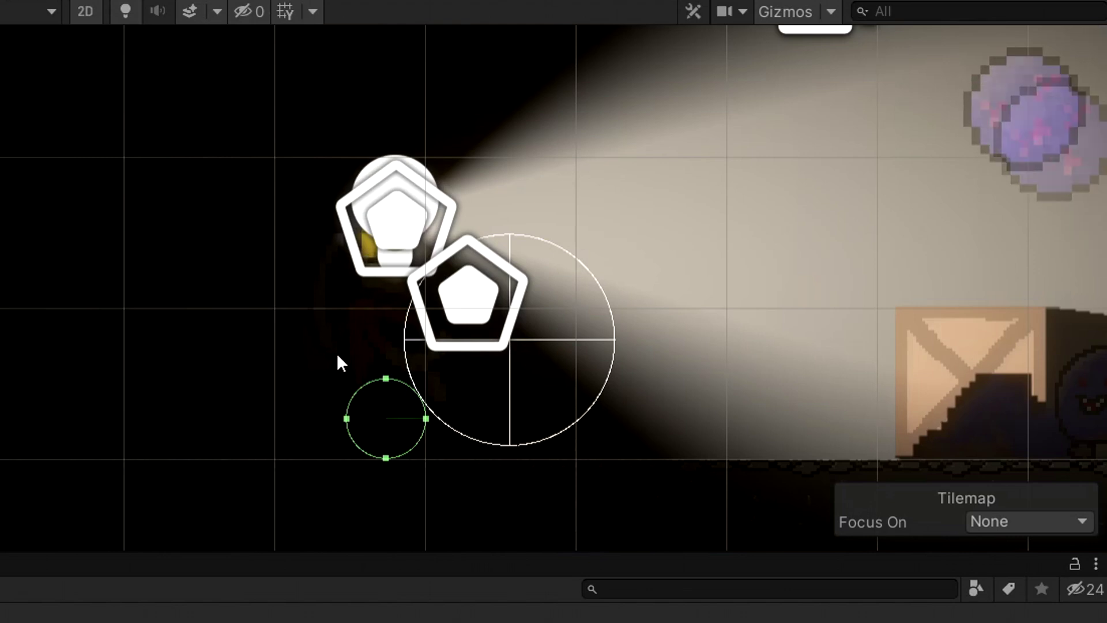
{"action": "middle_click_drag", "start_coordinate": [337, 357], "coordinate": [340, 344]}
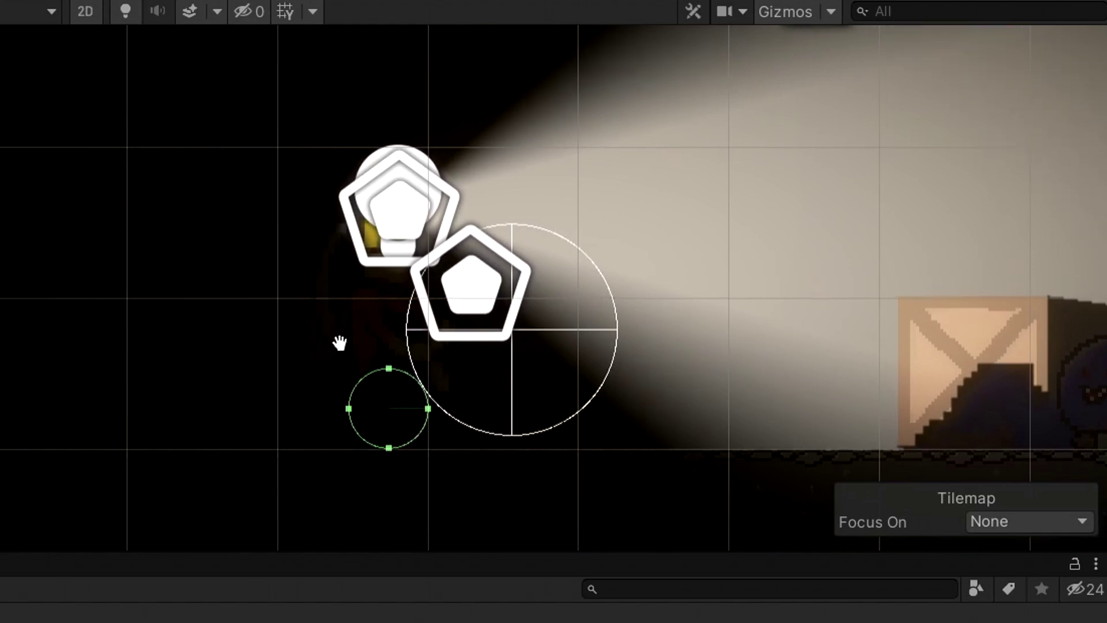
{"action": "middle_click_drag", "start_coordinate": [340, 342], "coordinate": [272, 338]}
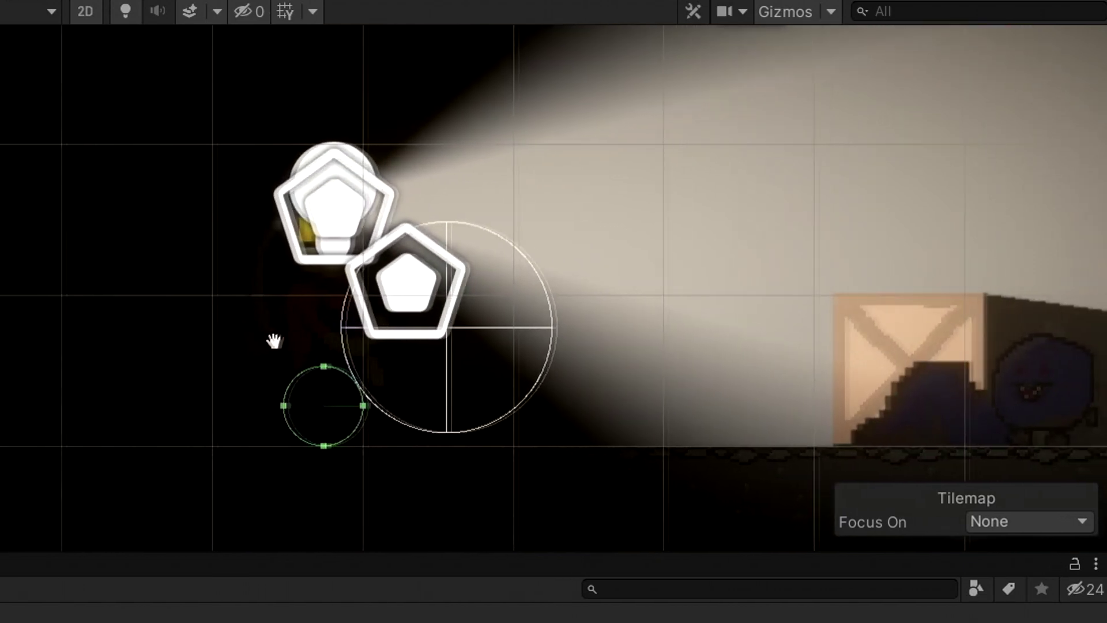
{"action": "scroll", "coordinate": [796, 341], "scroll_direction": "up", "scroll_amount": 2}
{"action": "scroll", "coordinate": [757, 353], "scroll_direction": "up", "scroll_amount": 2}
{"action": "scroll", "coordinate": [757, 353], "scroll_direction": "up", "scroll_amount": 2}
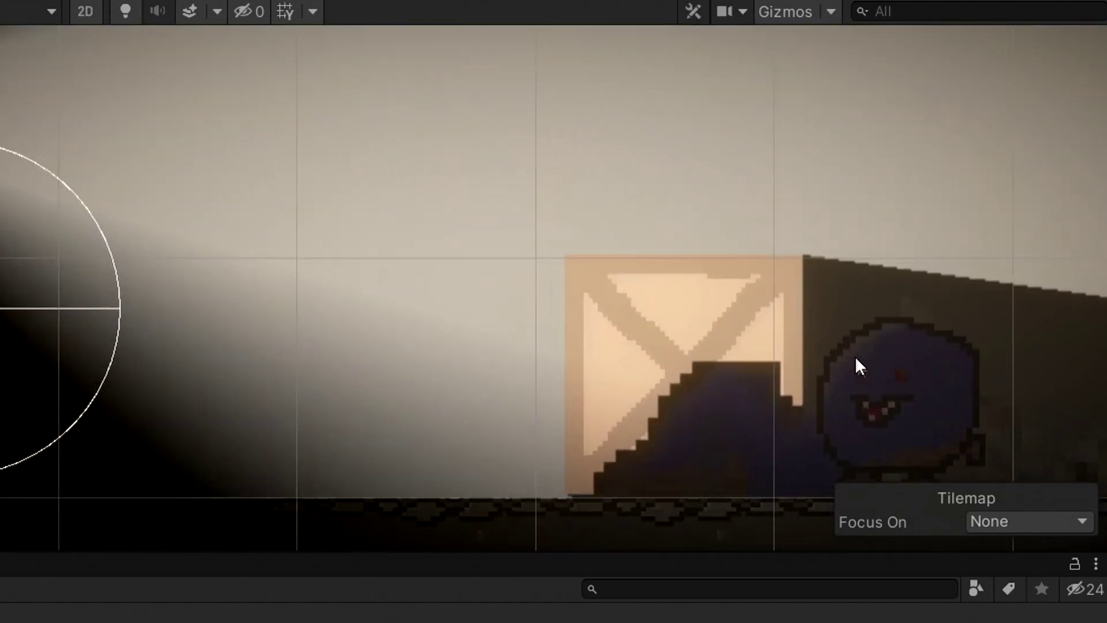
{"action": "middle_click_drag", "start_coordinate": [855, 359], "coordinate": [534, 296]}
{"action": "scroll", "coordinate": [629, 312], "scroll_direction": "up", "scroll_amount": 3}
{"action": "scroll", "coordinate": [534, 297], "scroll_direction": "up", "scroll_amount": 1}
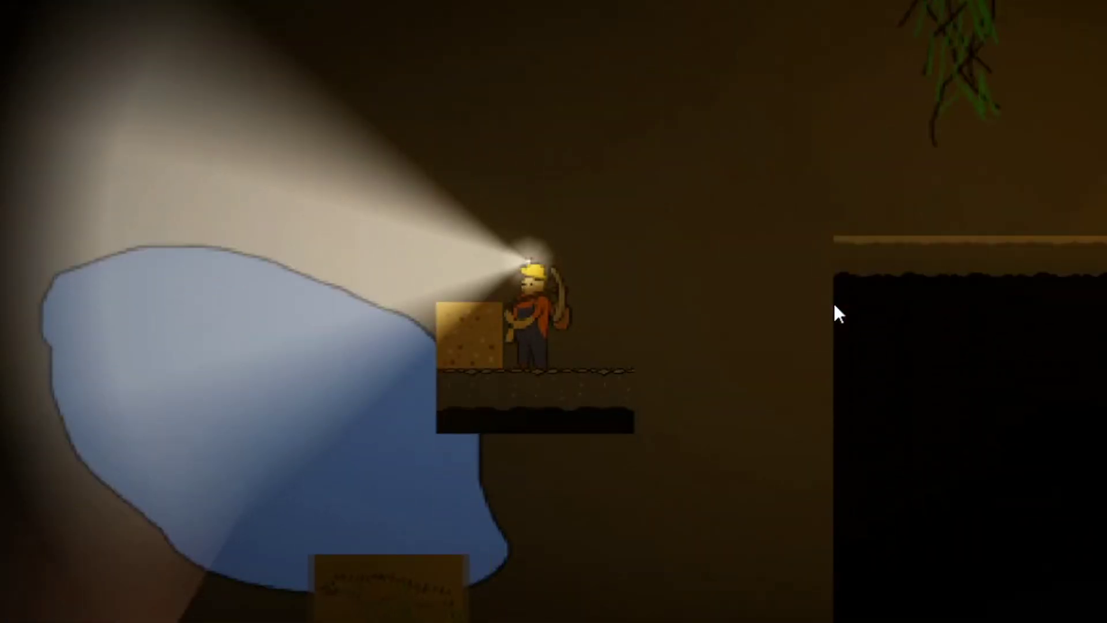
Turn the headlamp miner around and walk him right through the cave.
{"action": "key", "text": "Right"}
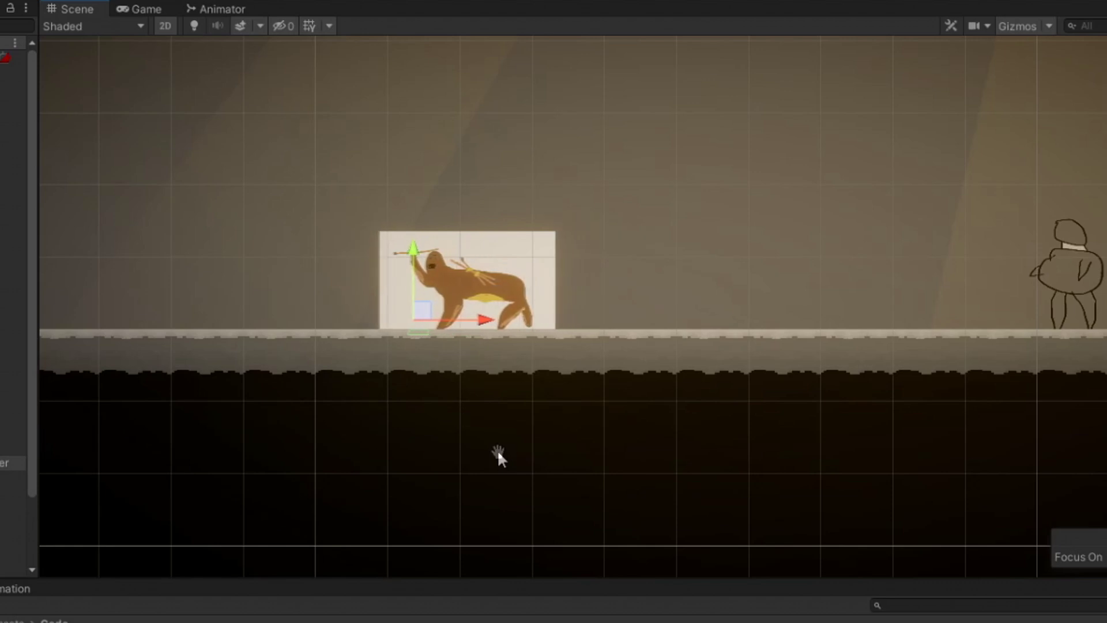
Pan the Scene view along the cave ledge to bring the lower ledge and monkey enemy into view.
{"action": "mouse_move", "coordinate": [497, 459]}
{"action": "middle_mouse_down"}
{"action": "mouse_move", "coordinate": [692, 507]}
{"action": "mouse_move", "coordinate": [819, 509]}
{"action": "middle_mouse_up"}
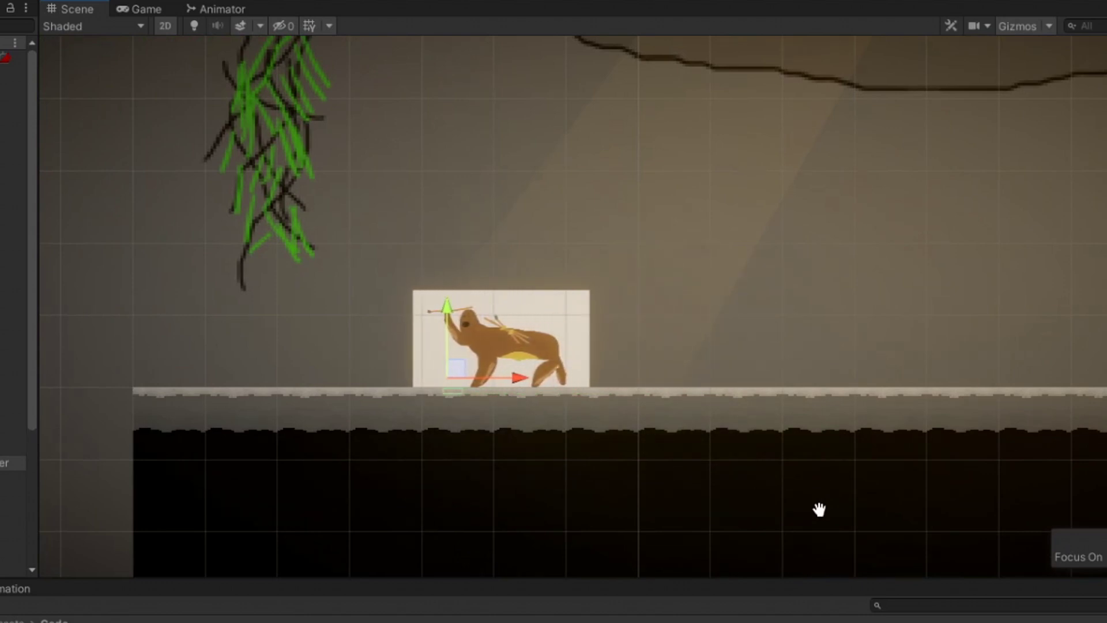
{"action": "middle_click_drag", "start_coordinate": [819, 509], "coordinate": [1105, 523]}
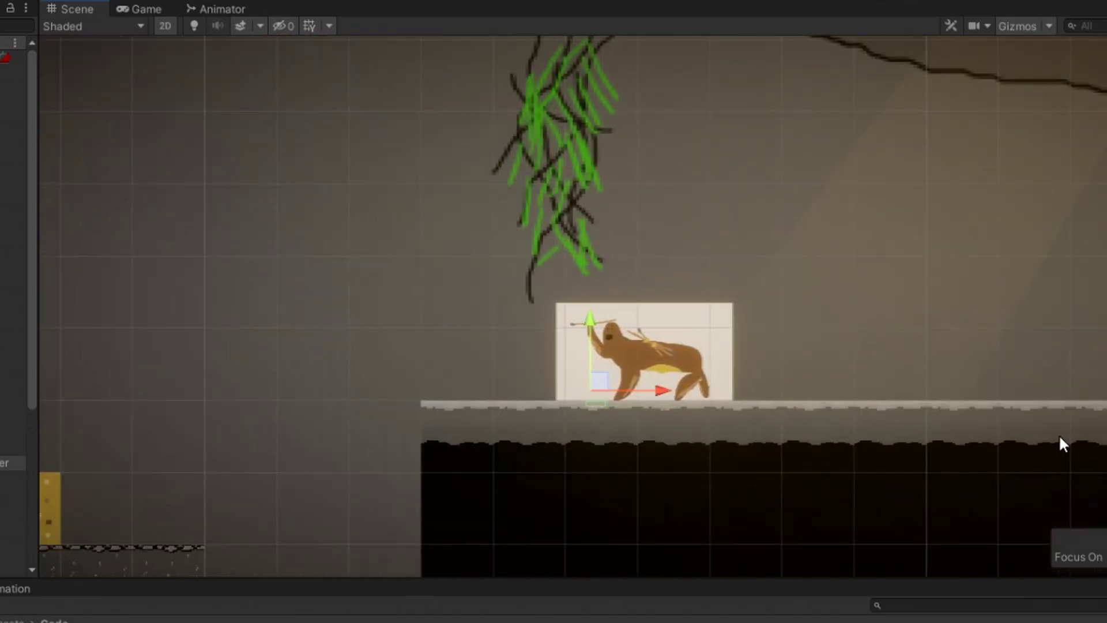
{"action": "middle_click_drag", "start_coordinate": [761, 440], "coordinate": [973, 430]}
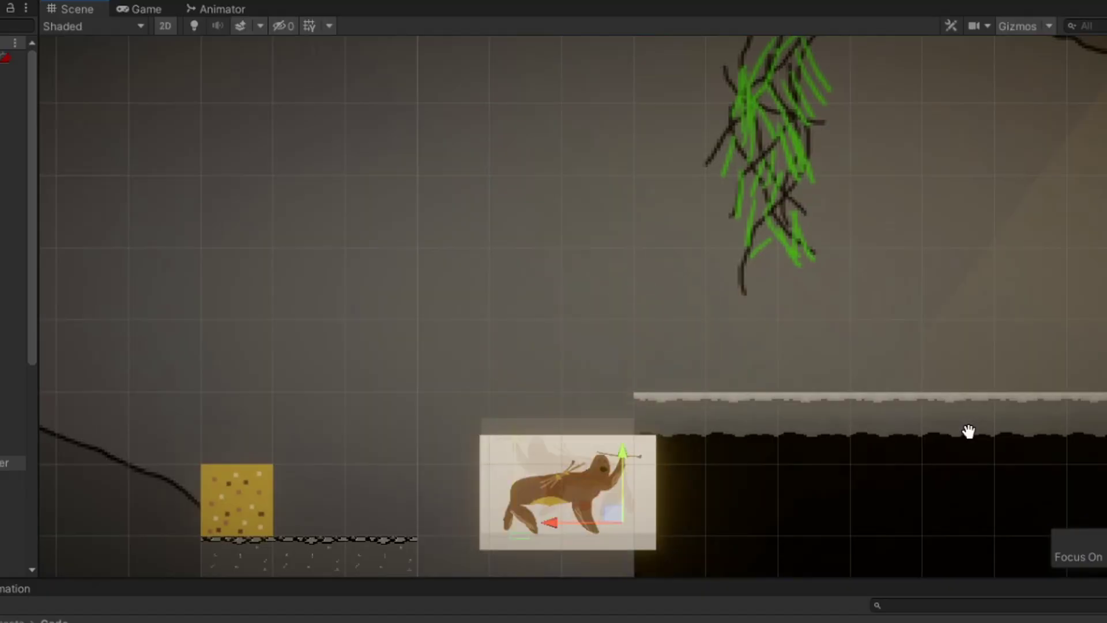
{"action": "middle_click_drag", "start_coordinate": [973, 430], "coordinate": [1028, 203]}
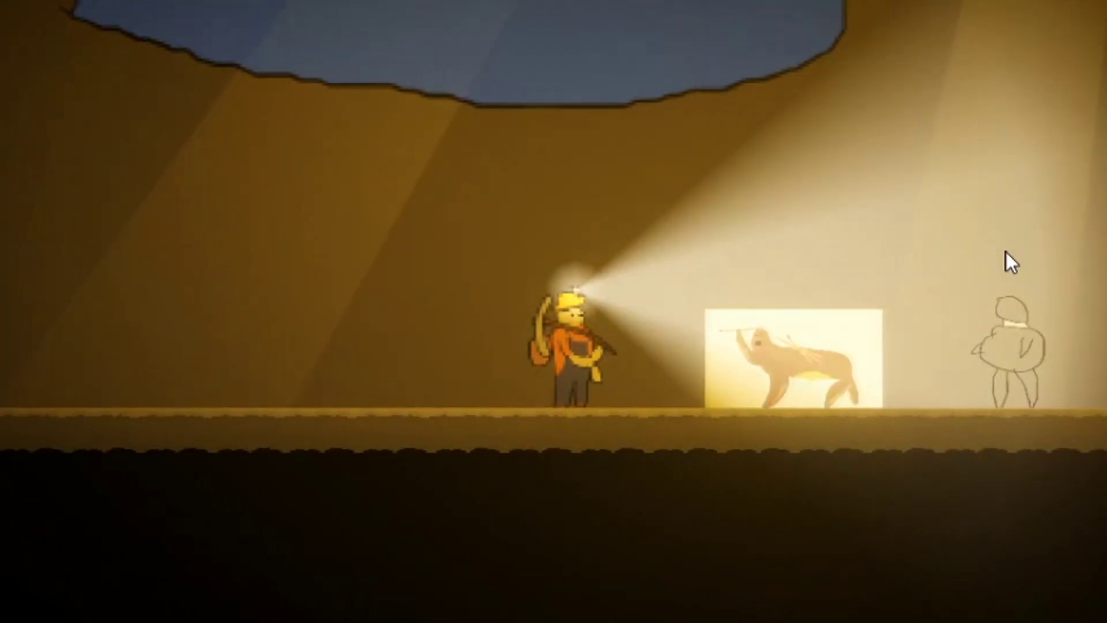
Walk the miner left, right, then left again beside the monkey enemy.
{"action": "key", "text": "Left"}
{"action": "key", "text": "Right"}
{"action": "key", "text": "Left"}
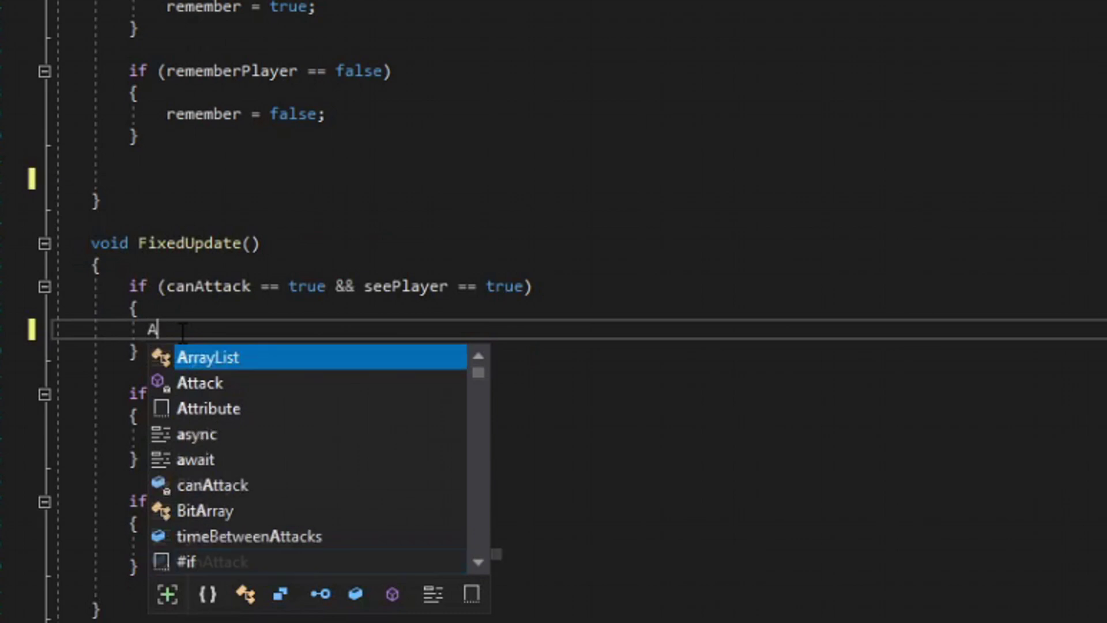
{"action": "type", "text": "tta"}
Write StartCoroutine(Attack) in the canAttack && seePlayer block, accepting the Attack completion.
{"action": "key", "text": "BackSpace"}
{"action": "key", "text": "BackSpace"}
{"action": "key", "text": "BackSpace"}
{"action": "key", "text": "BackSpace"}
{"action": "type", "text": "Star"}
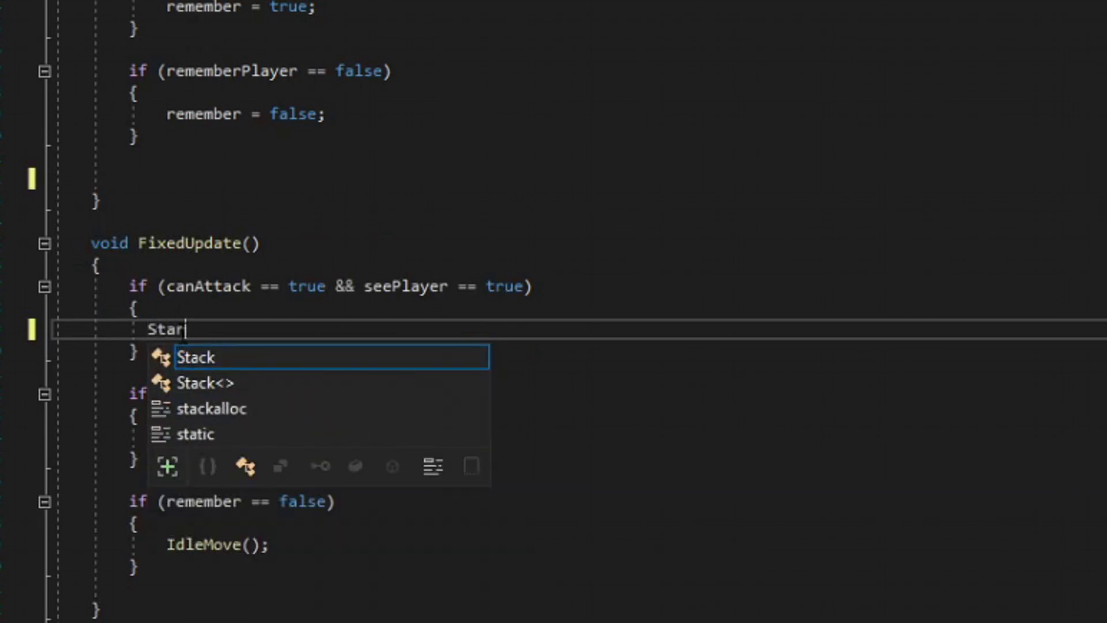
{"action": "type", "text": "t"}
{"action": "type", "text": "Cor"}
{"action": "type", "text": "outin("}
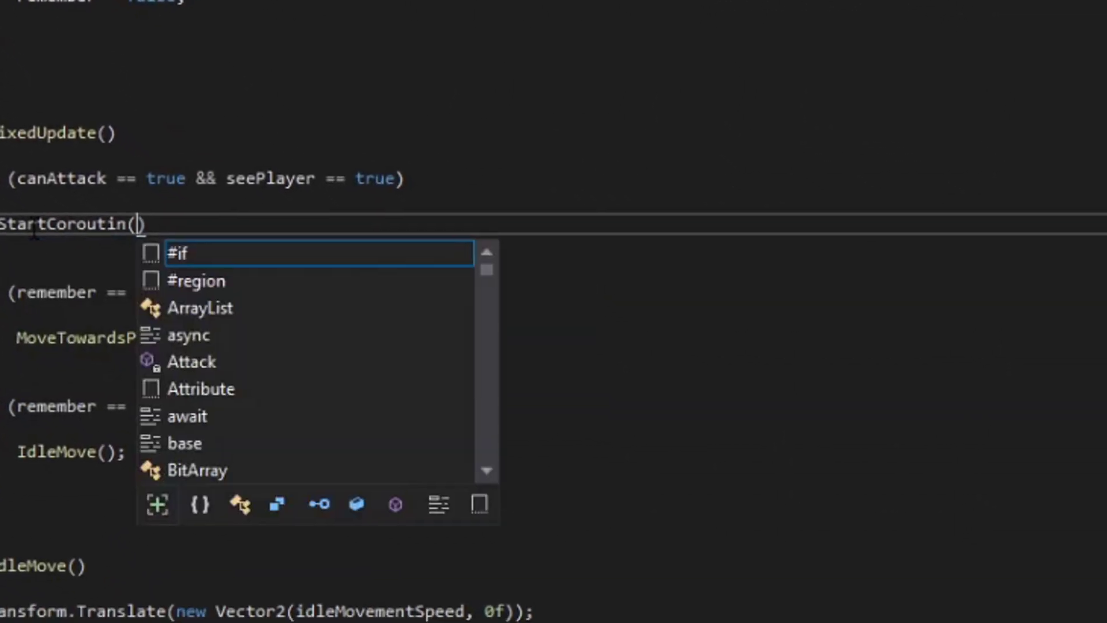
{"action": "type", "text": "Atta"}
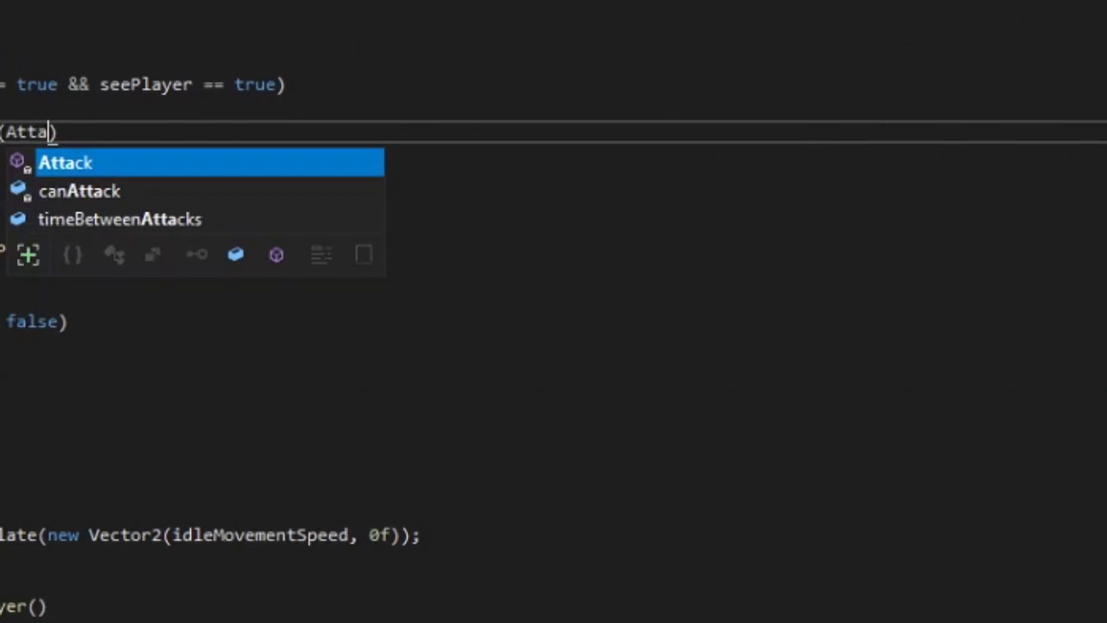
{"action": "key", "text": "Tab"}
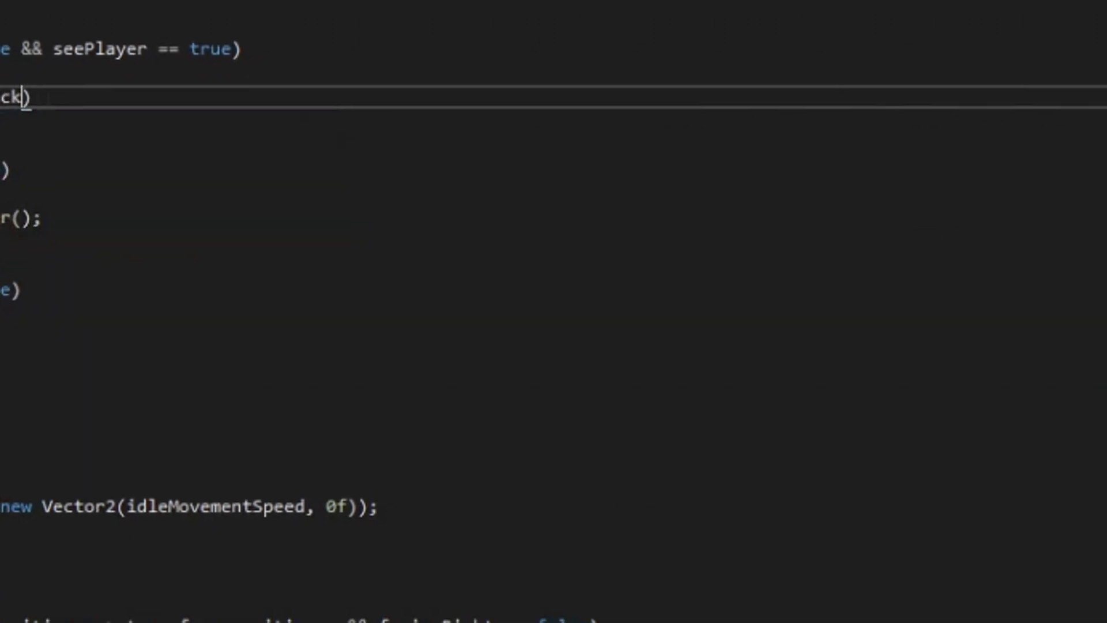
{"action": "type", "text": "("}
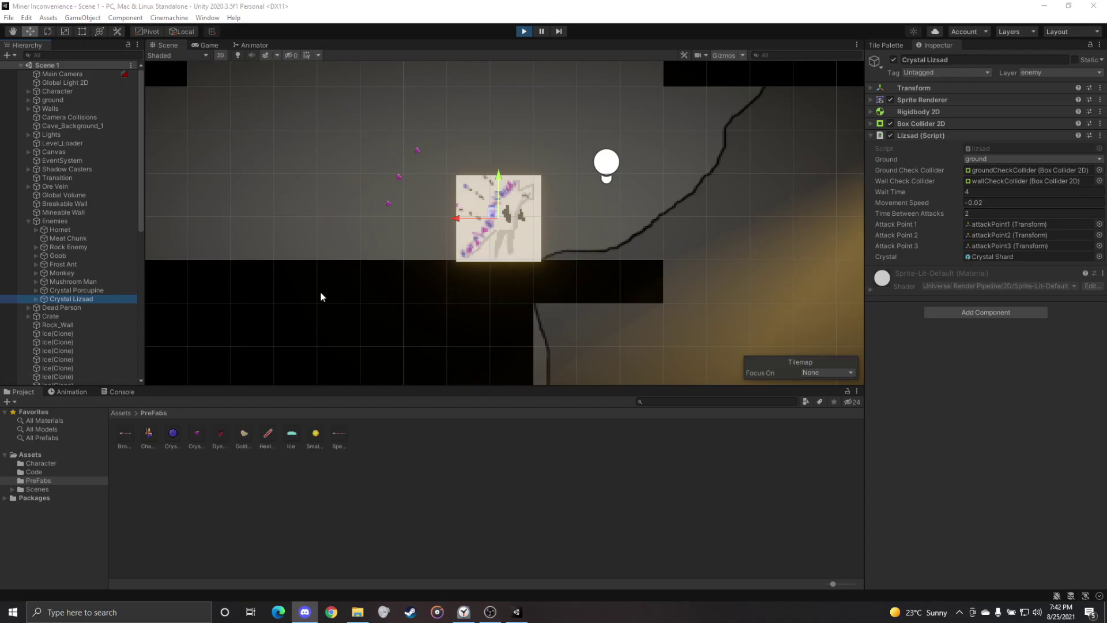
{"action": "middle_click_drag", "start_coordinate": [328, 292], "coordinate": [284, 297]}
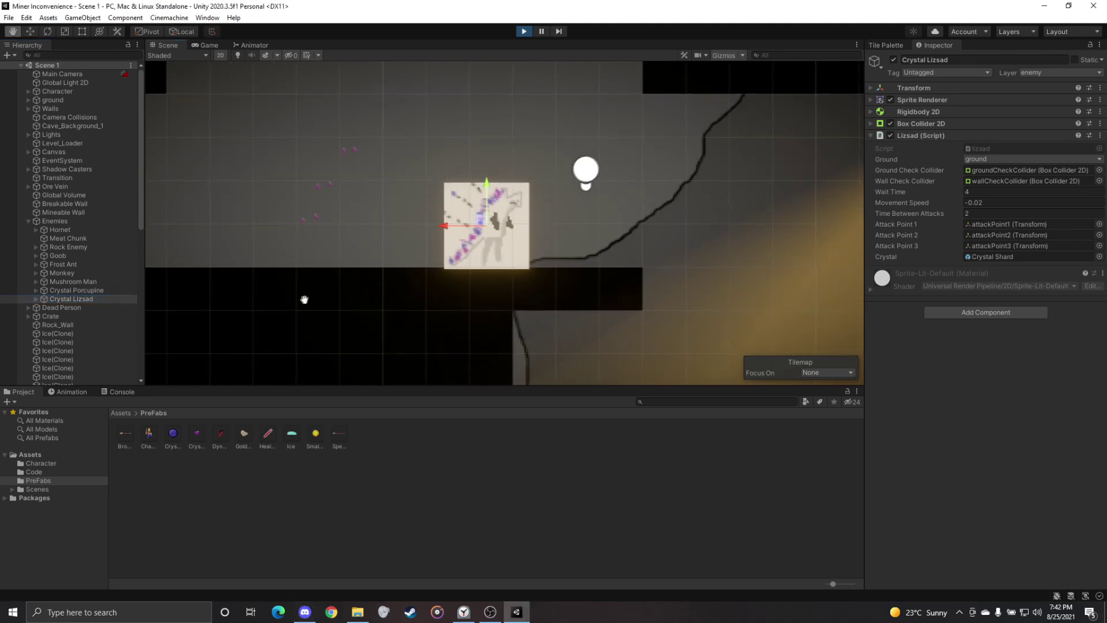
{"action": "scroll", "coordinate": [306, 285], "scroll_direction": "up", "scroll_amount": 2}
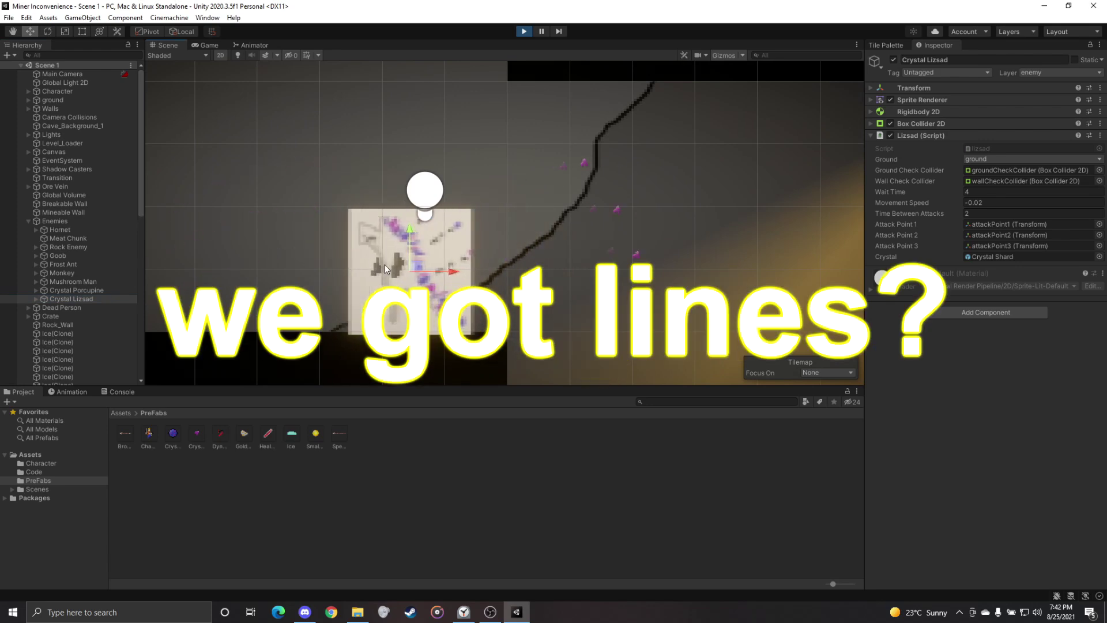
{"action": "middle_click_drag", "start_coordinate": [253, 335], "coordinate": [550, 412]}
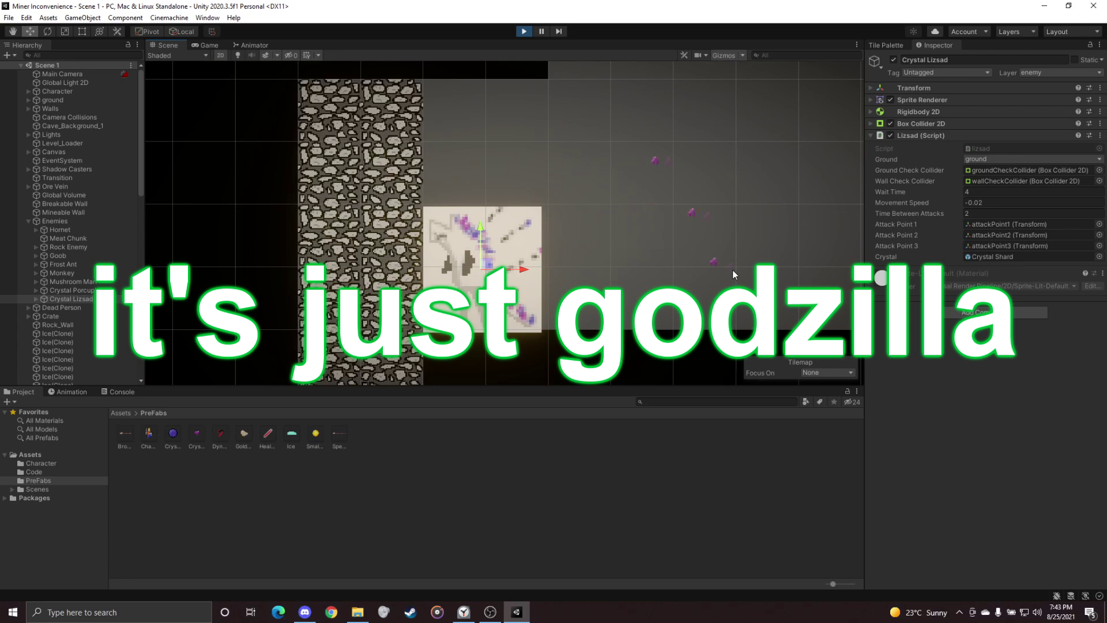
{"action": "scroll", "coordinate": [751, 278], "scroll_direction": "up", "scroll_amount": 3}
{"action": "scroll", "coordinate": [672, 246], "scroll_direction": "up", "scroll_amount": 2}
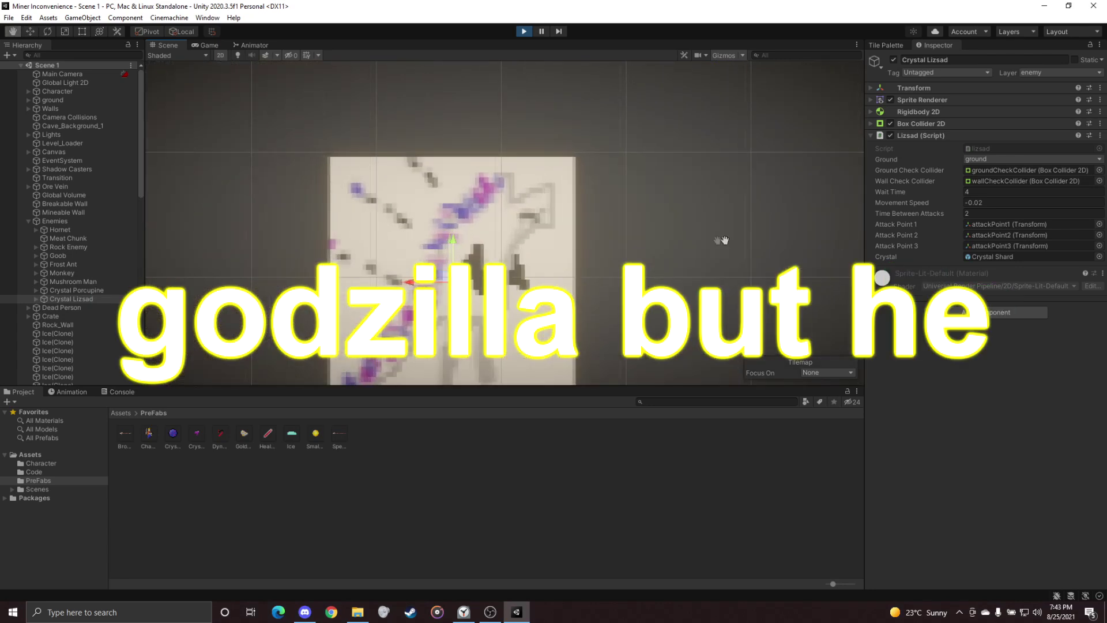
{"action": "scroll", "coordinate": [722, 240], "scroll_direction": "up", "scroll_amount": 1}
{"action": "mouse_move", "coordinate": [603, 234]}
{"action": "middle_mouse_down"}
{"action": "mouse_move", "coordinate": [534, 237]}
{"action": "mouse_move", "coordinate": [526, 211]}
{"action": "middle_mouse_up"}
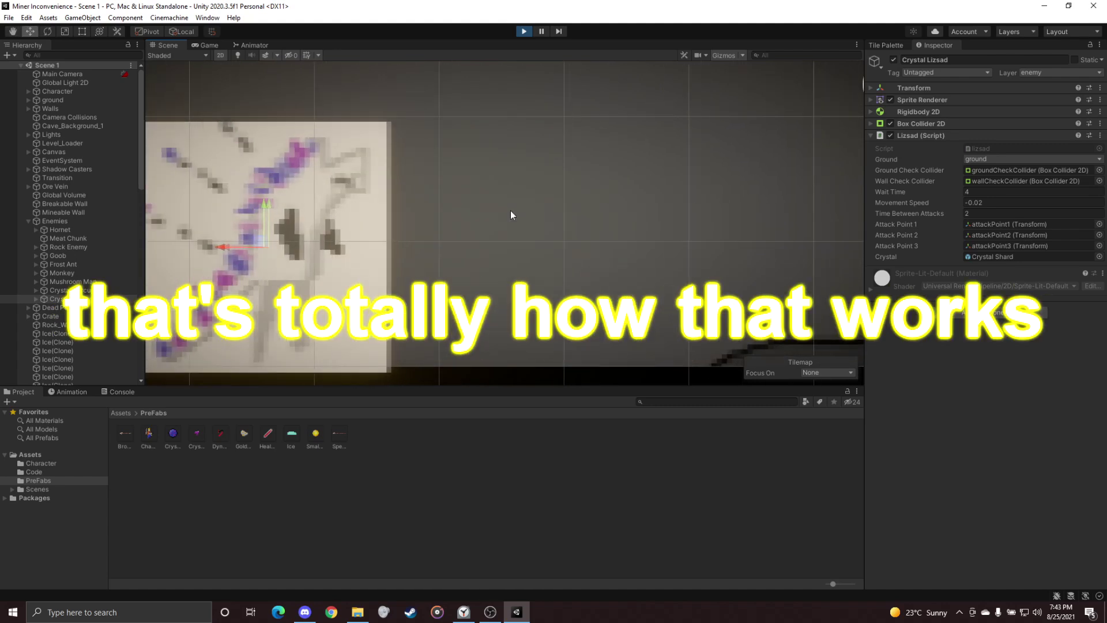
{"action": "scroll", "coordinate": [438, 262], "scroll_direction": "down", "scroll_amount": 2}
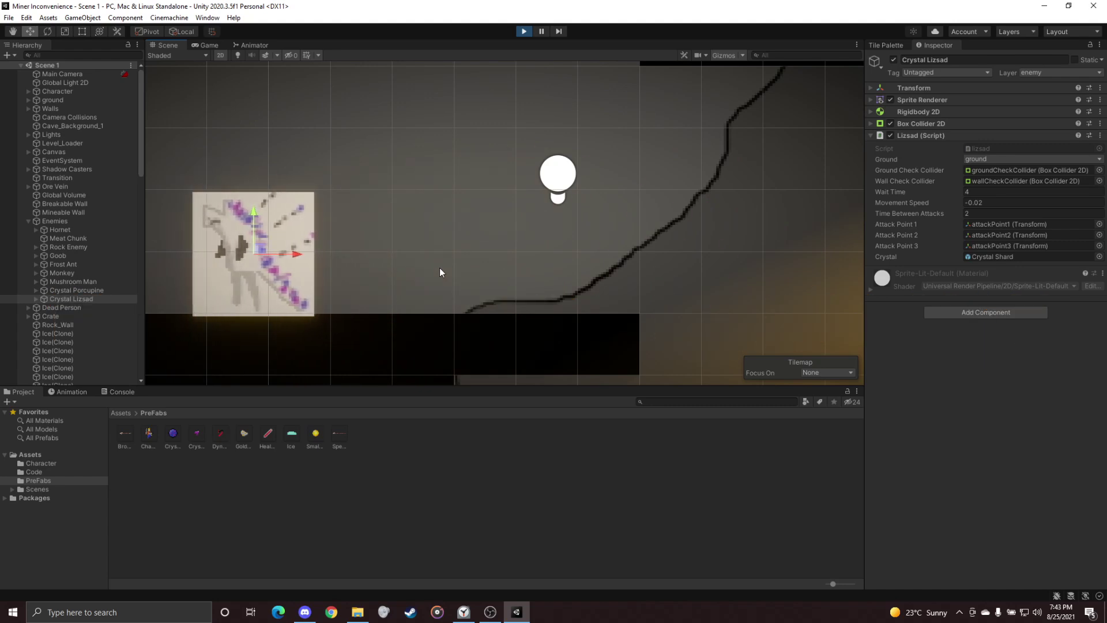
{"action": "key", "text": "f"}
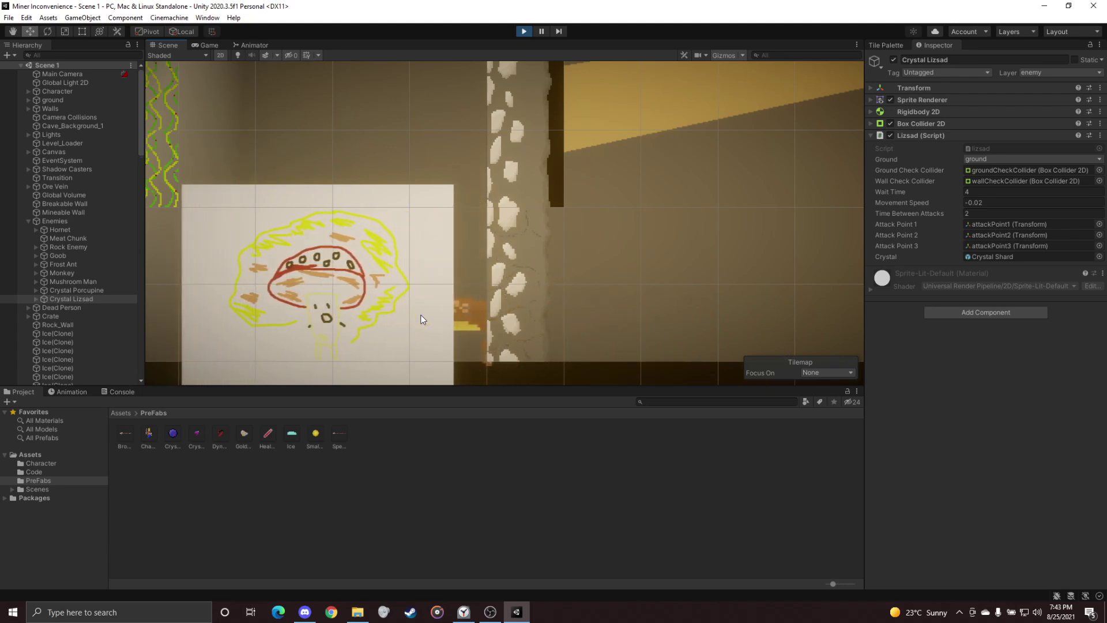
{"action": "scroll", "coordinate": [417, 316], "scroll_direction": "up", "scroll_amount": 3}
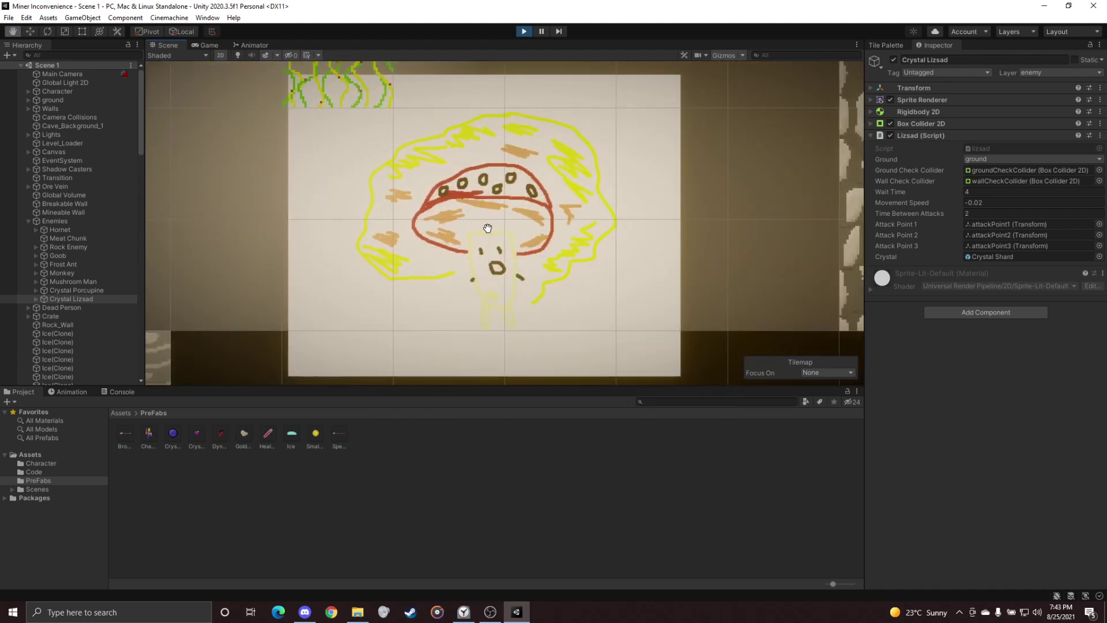
{"action": "left_click_drag", "start_coordinate": [502, 233], "coordinate": [610, 262]}
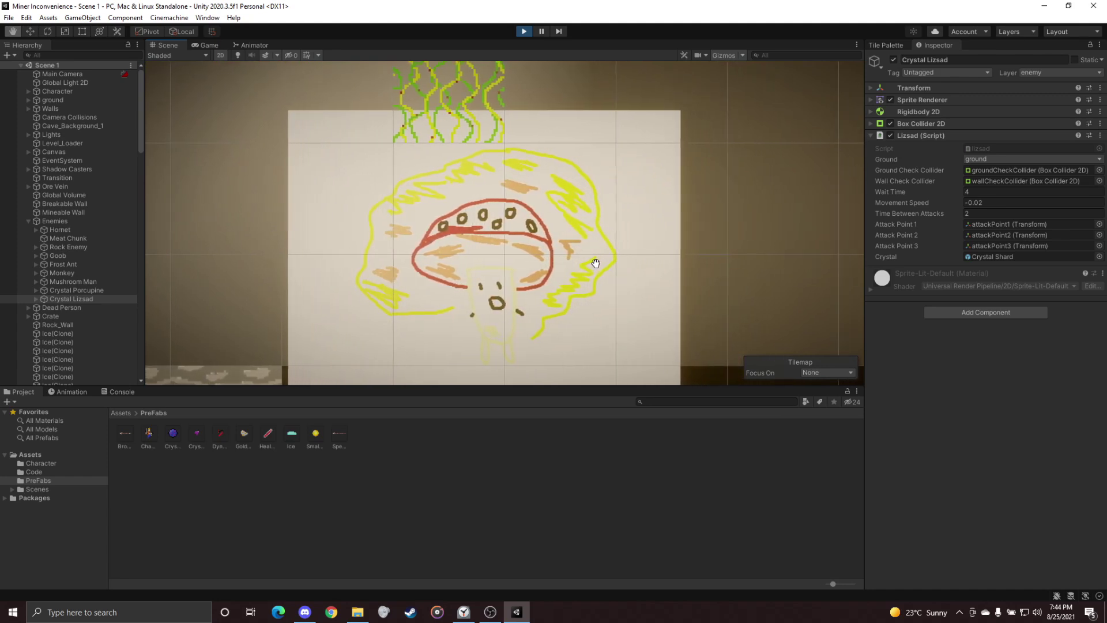
{"action": "left_click_drag", "start_coordinate": [611, 262], "coordinate": [656, 242]}
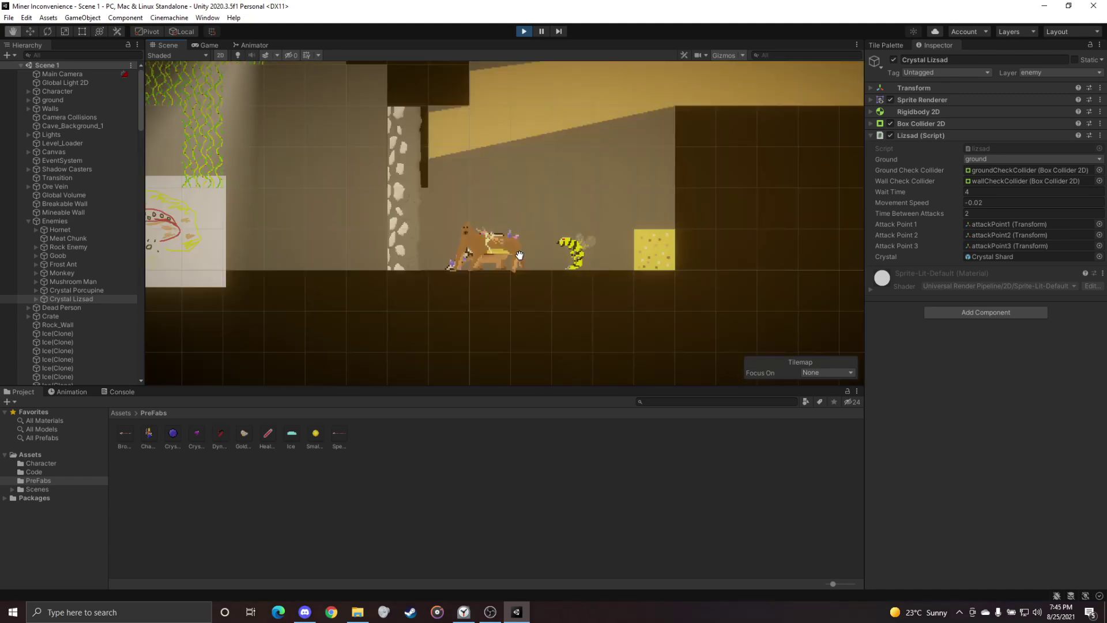
{"action": "scroll", "coordinate": [519, 256], "scroll_direction": "up", "scroll_amount": 5}
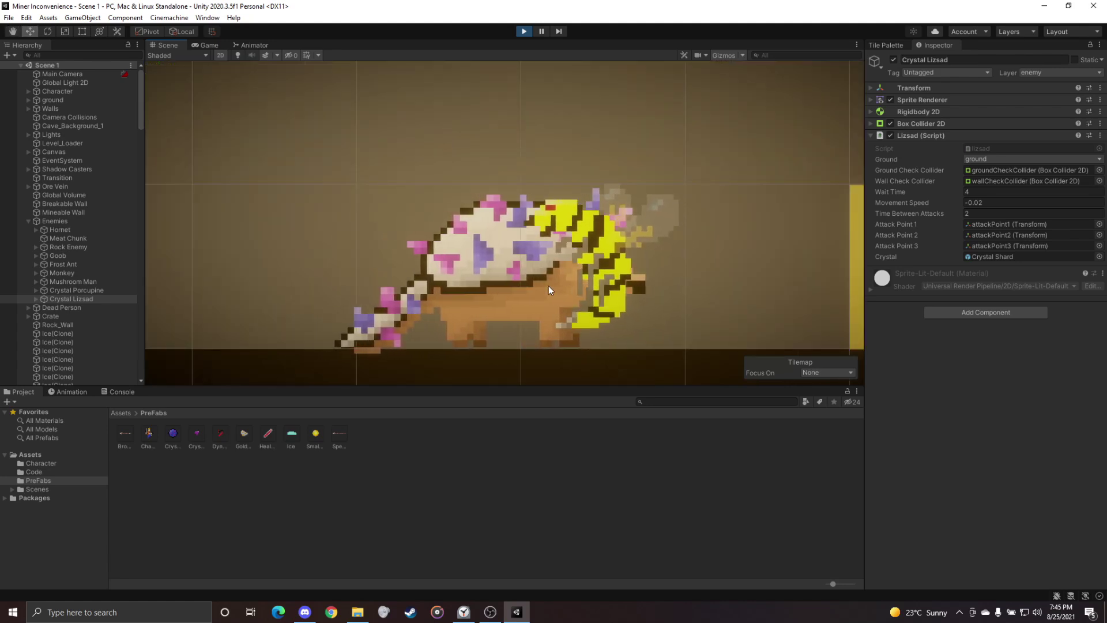
{"action": "middle_click_drag", "start_coordinate": [649, 289], "coordinate": [637, 283]}
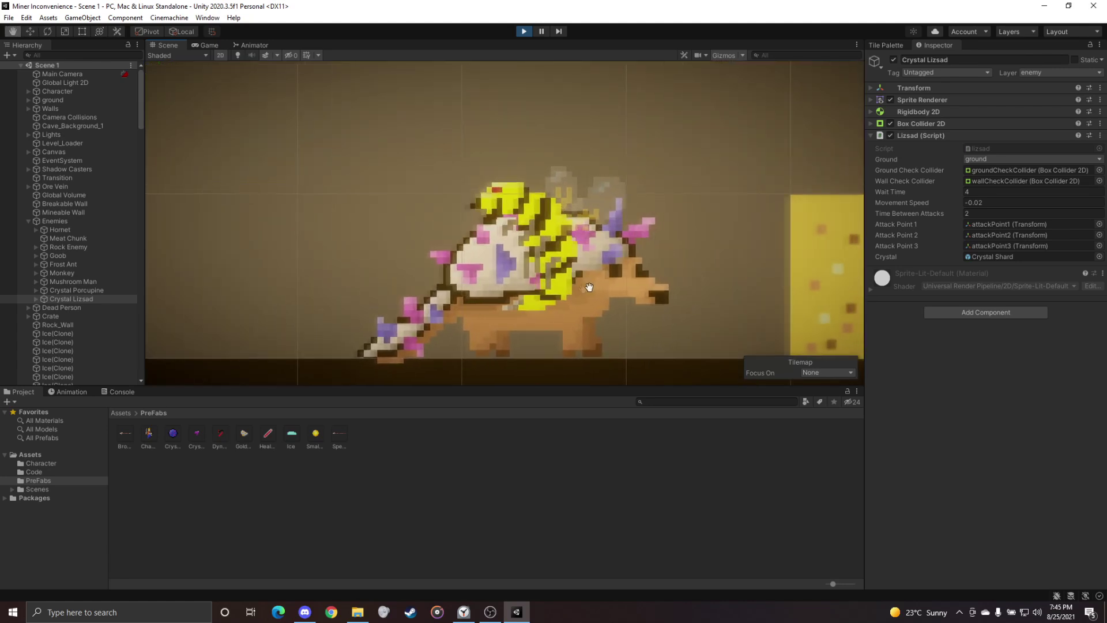